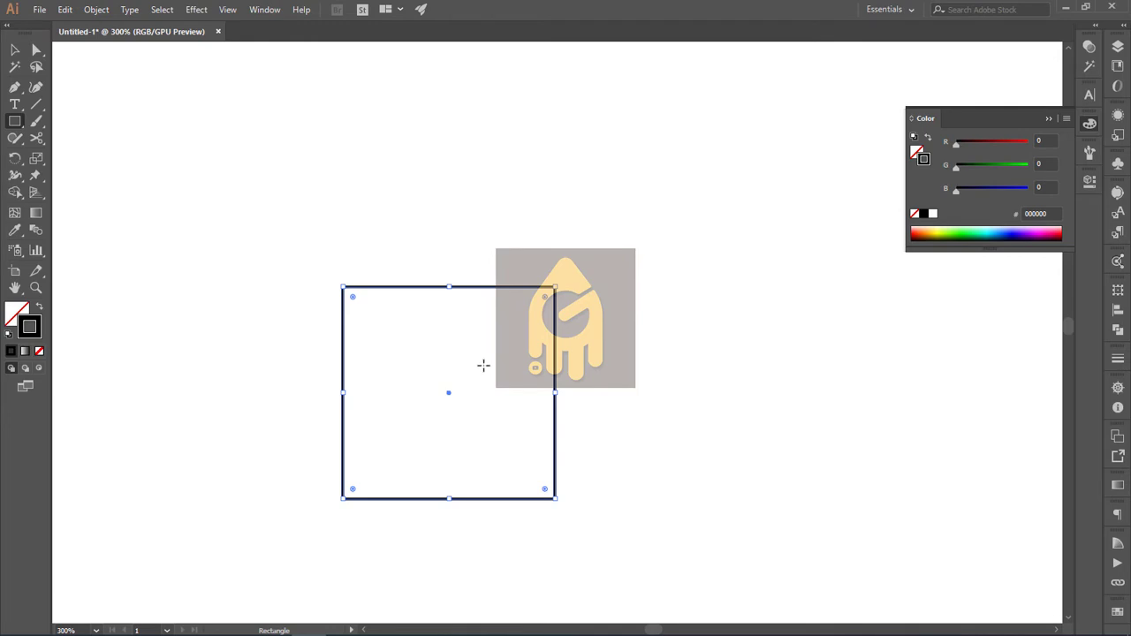
- Create a circle with the Ellipse tool, entering 100 px*2 as its width with proportions linked for a 200 px height
key("v")
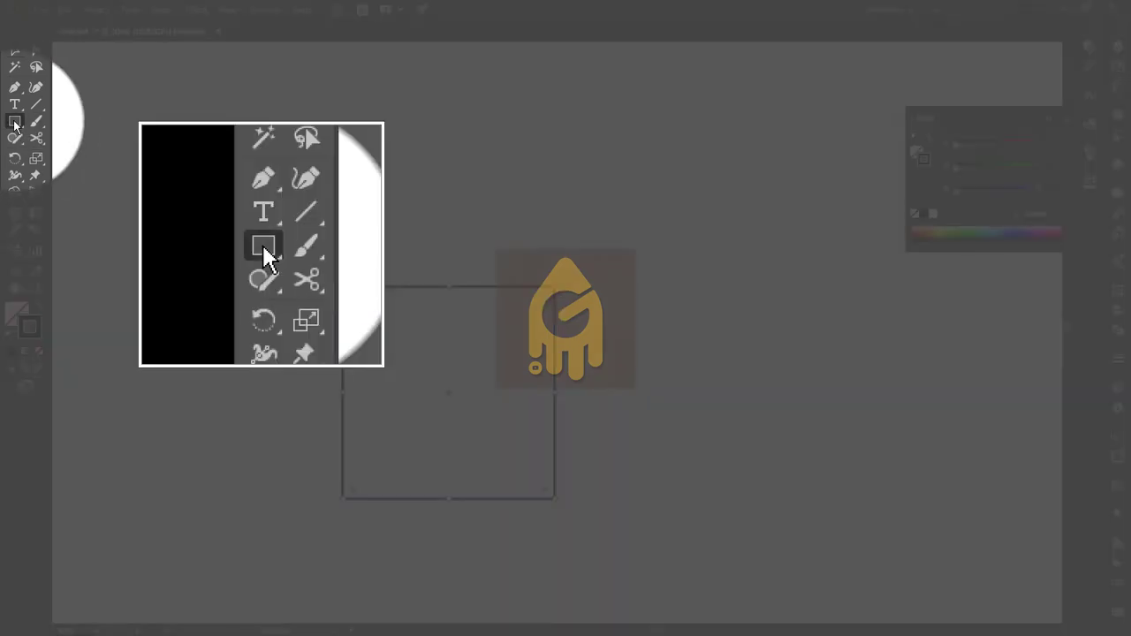
left_click(15, 123)
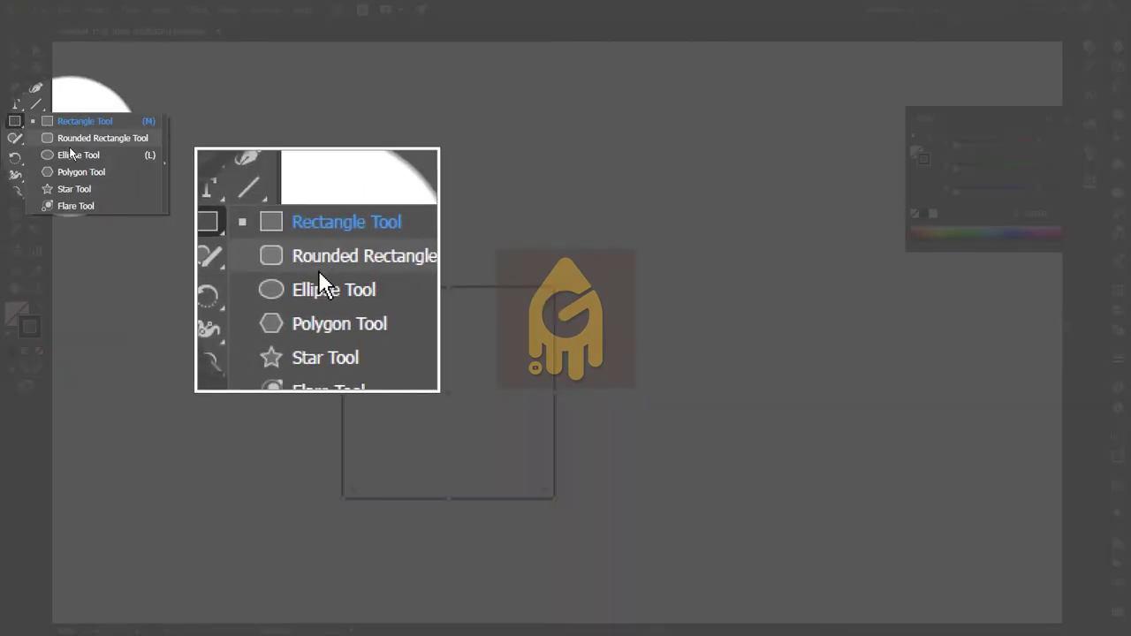
left_click(71, 154)
left_click(252, 202)
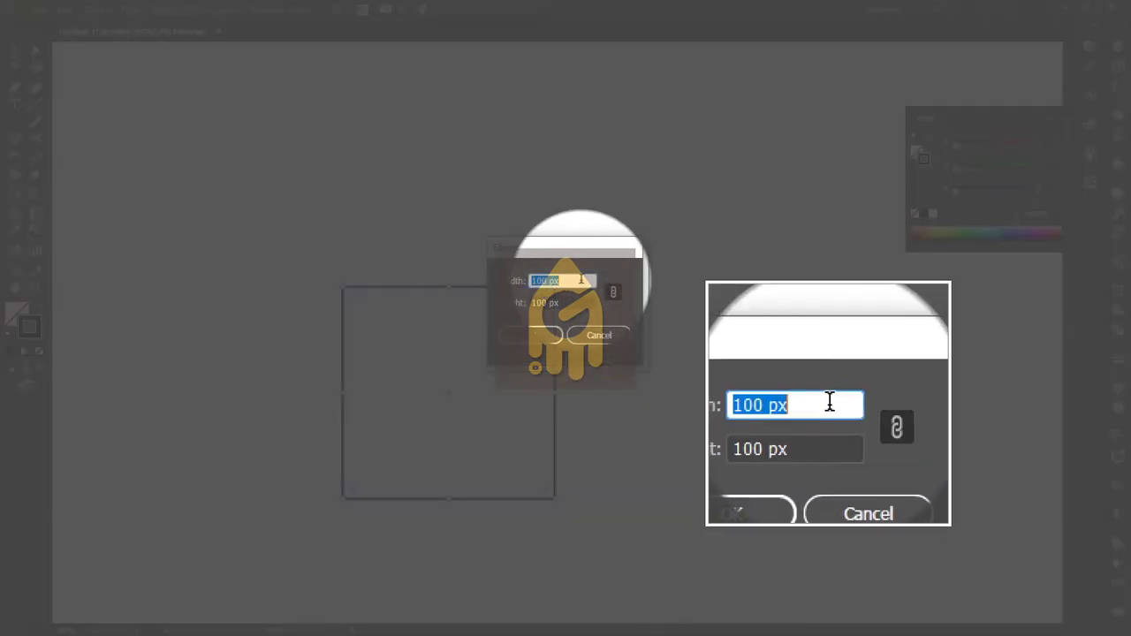
left_click(581, 279)
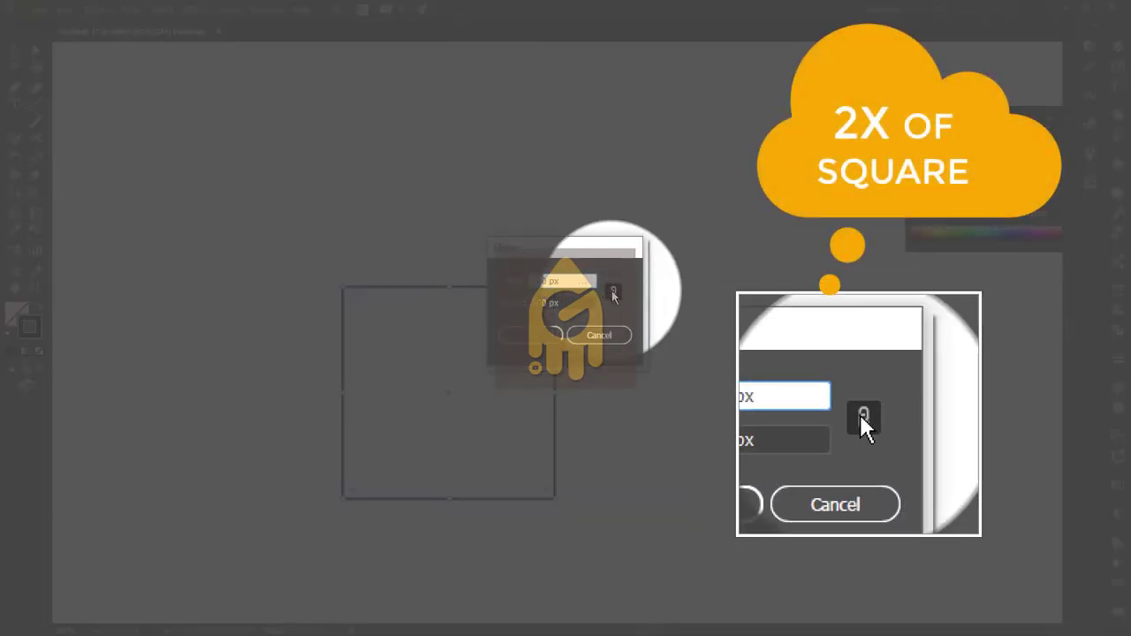
left_click(613, 292)
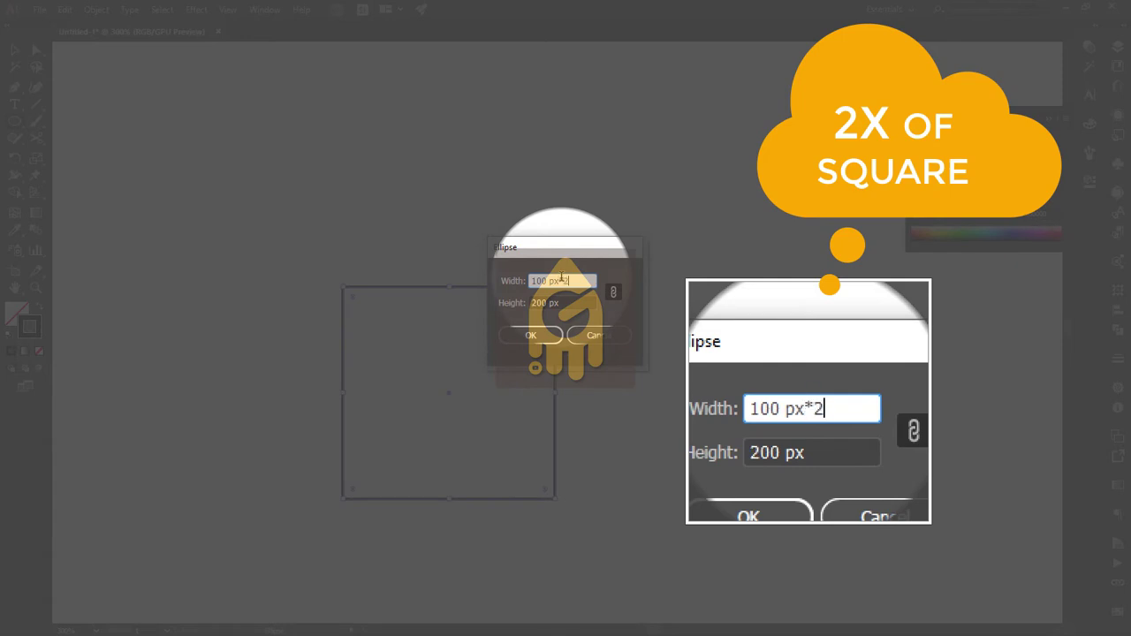
left_click(531, 336)
- Move the circle so its centre snaps onto the square's lower-right corner
key("v")
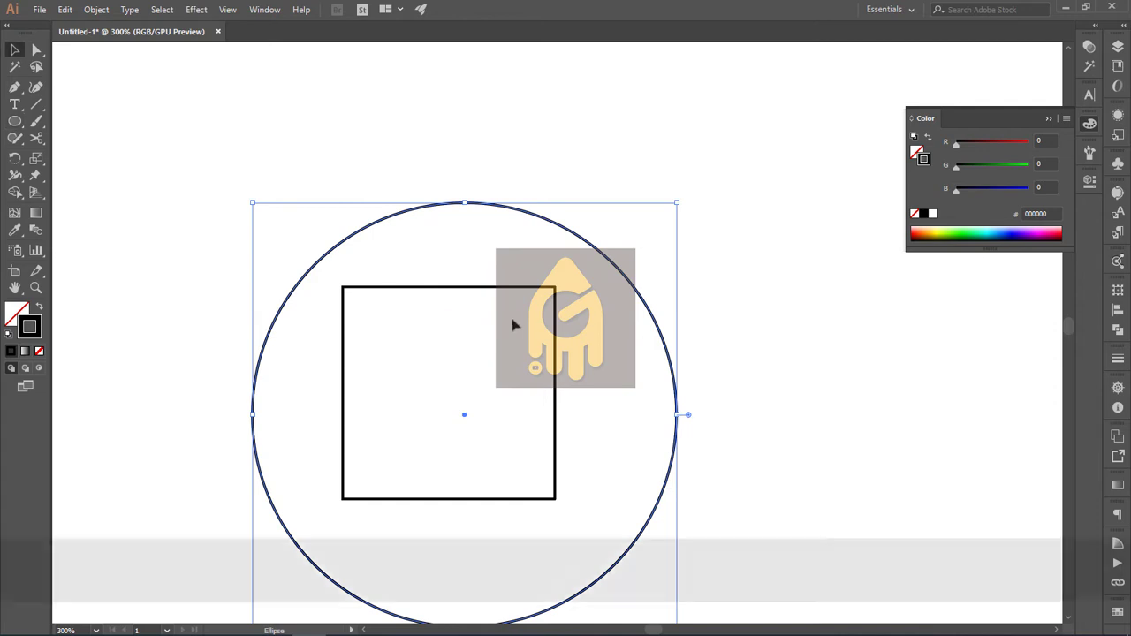
left_click_drag(460, 380, 429, 276)
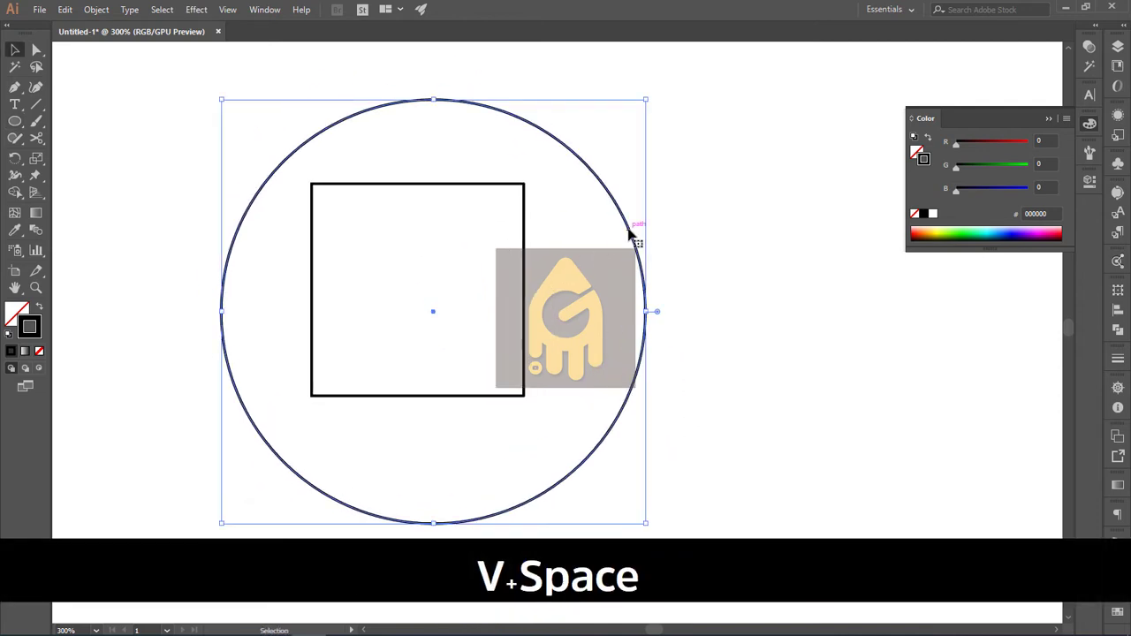
left_click_drag(629, 231, 719, 320)
left_click(526, 161)
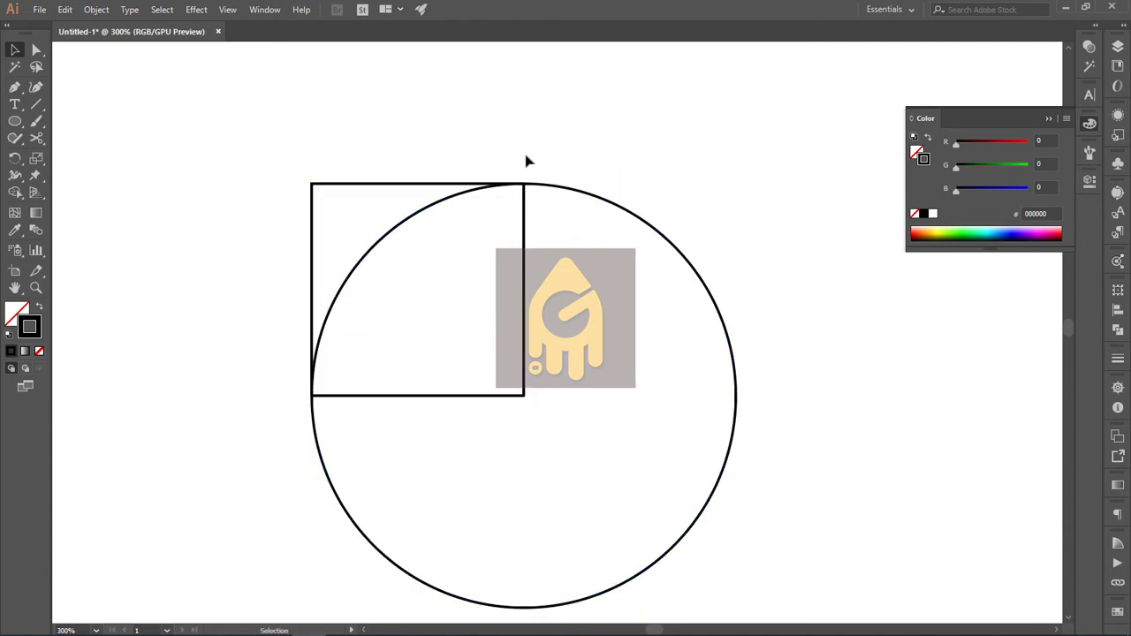
- Remove the part of the circle outside the square with the Shape Builder tool, keeping the quarter arc inside the square
left_click_drag(604, 311, 671, 376)
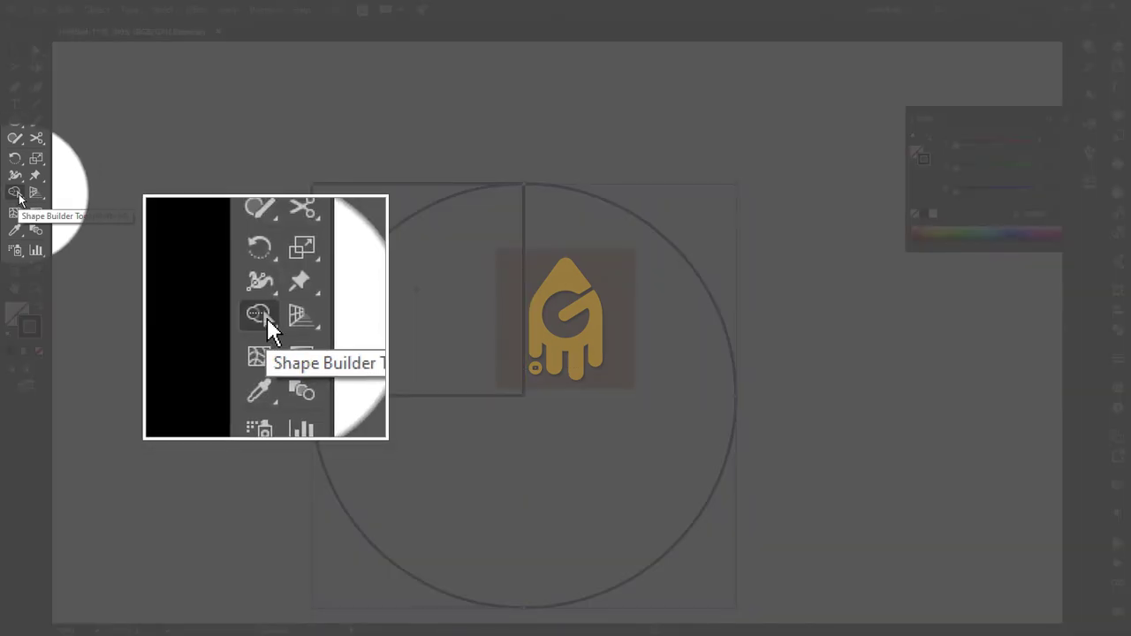
left_click(16, 193)
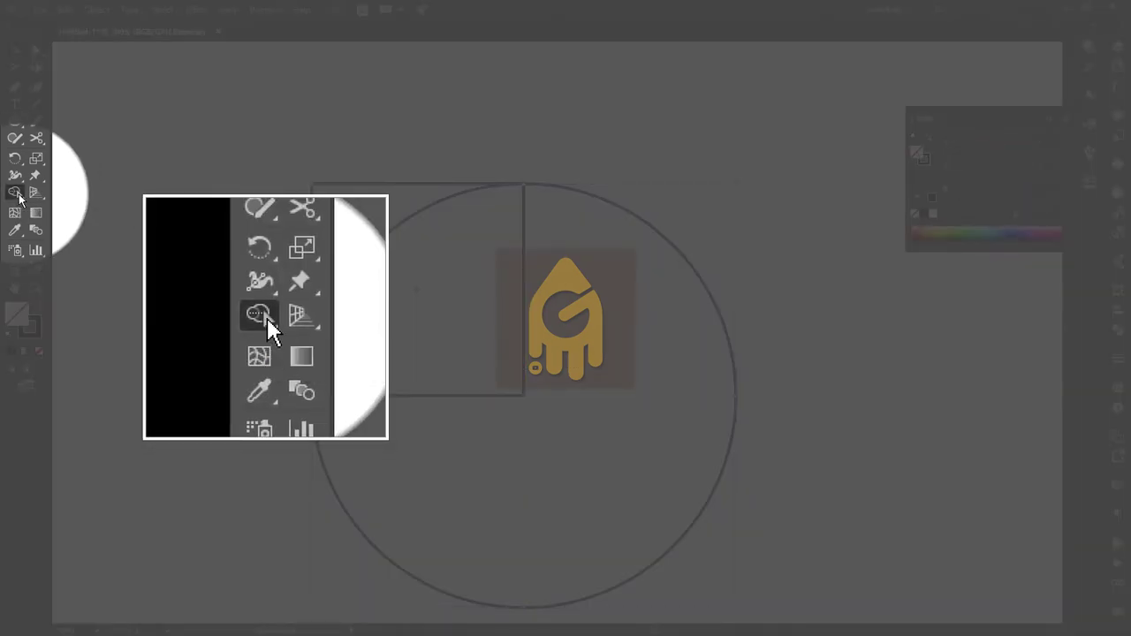
key("alt")
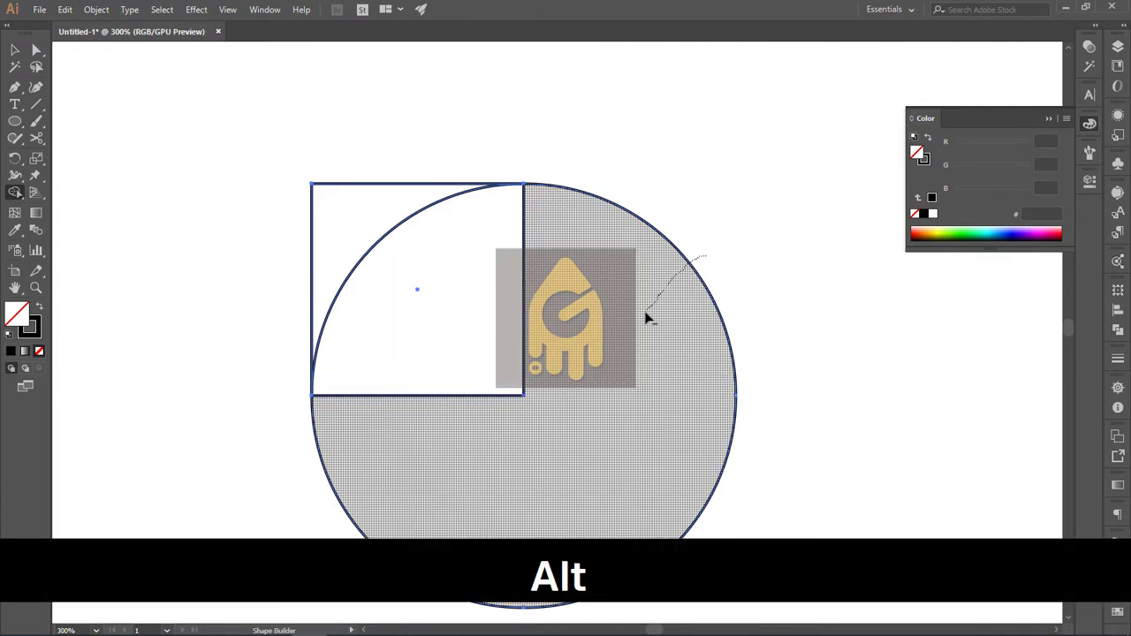
left_click_drag(648, 317, 648, 318)
key("v")
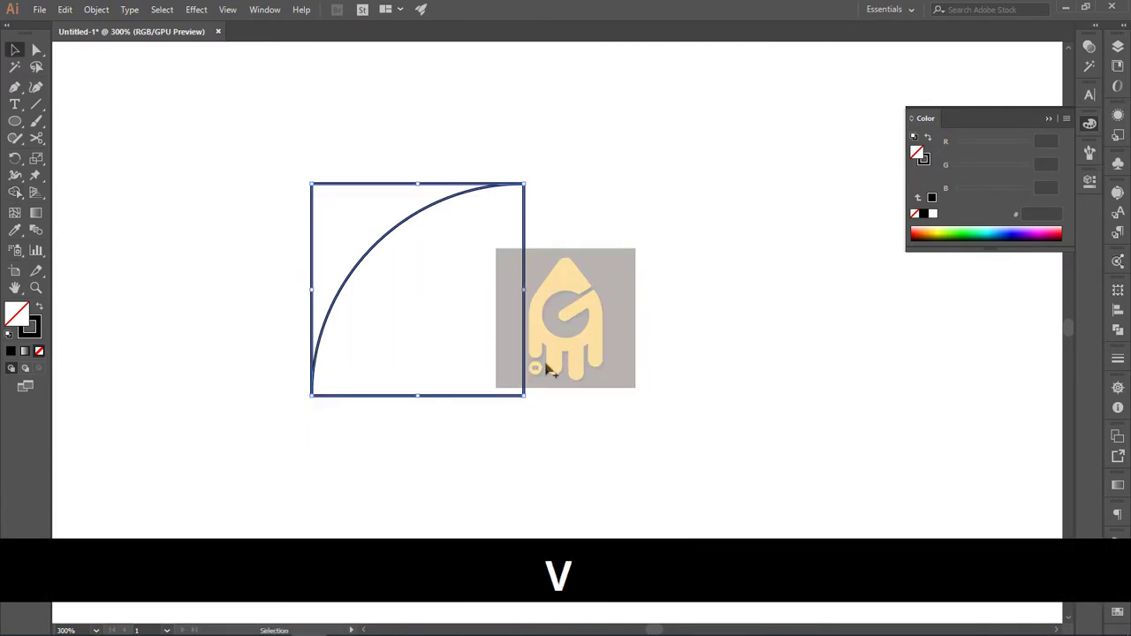
left_click(550, 271)
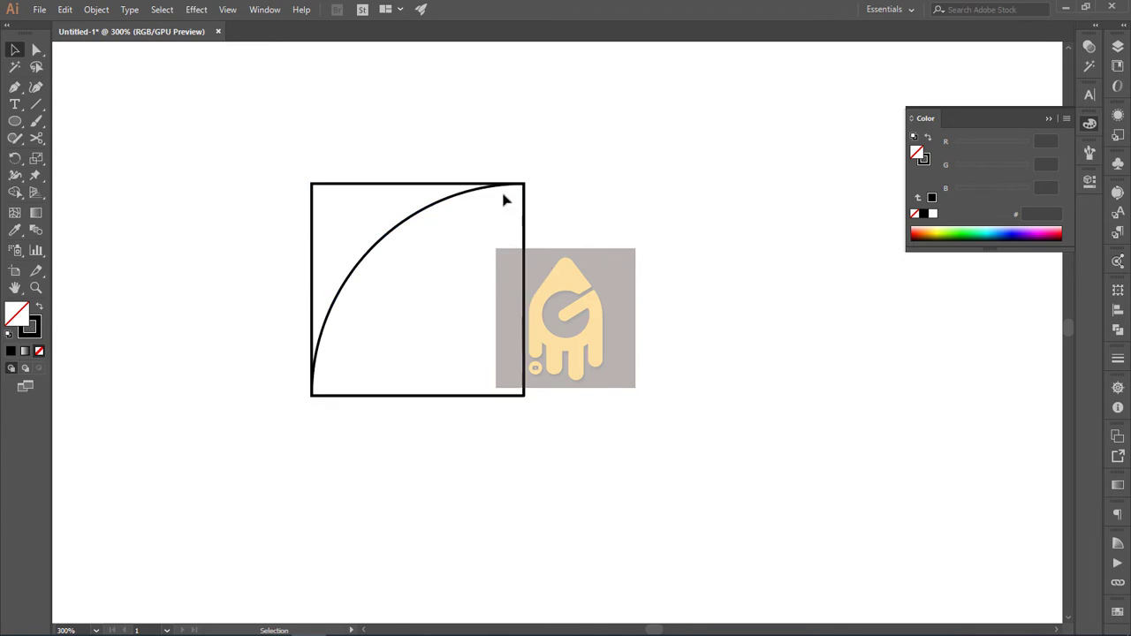
- Group the square together with its quarter arc
left_click_drag(448, 254, 446, 256)
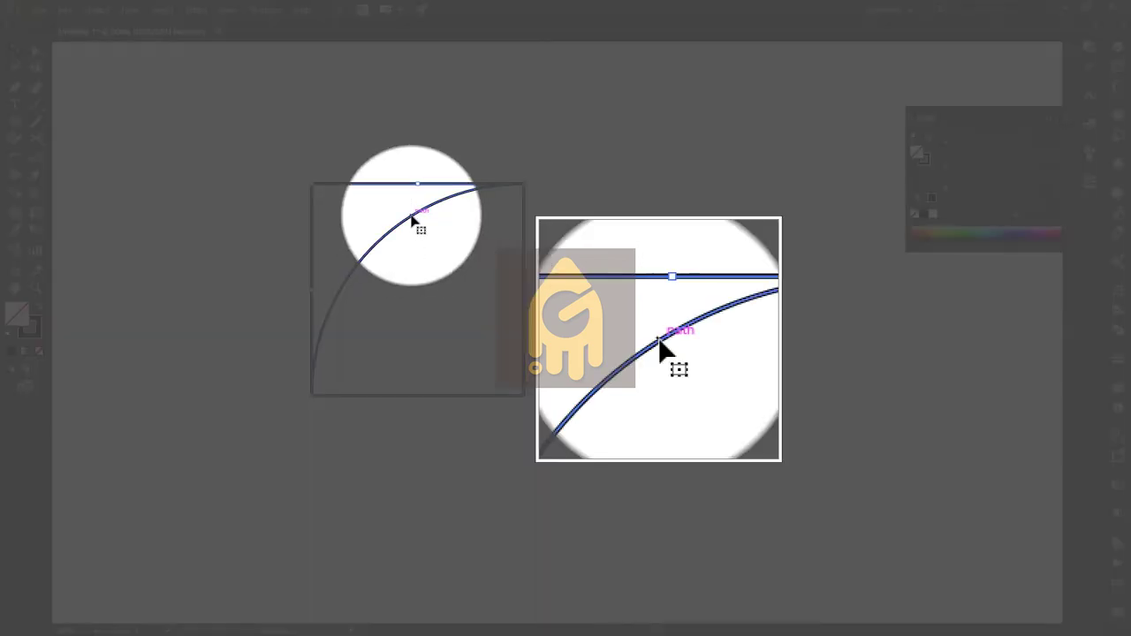
right_click(412, 221)
left_click(462, 300)
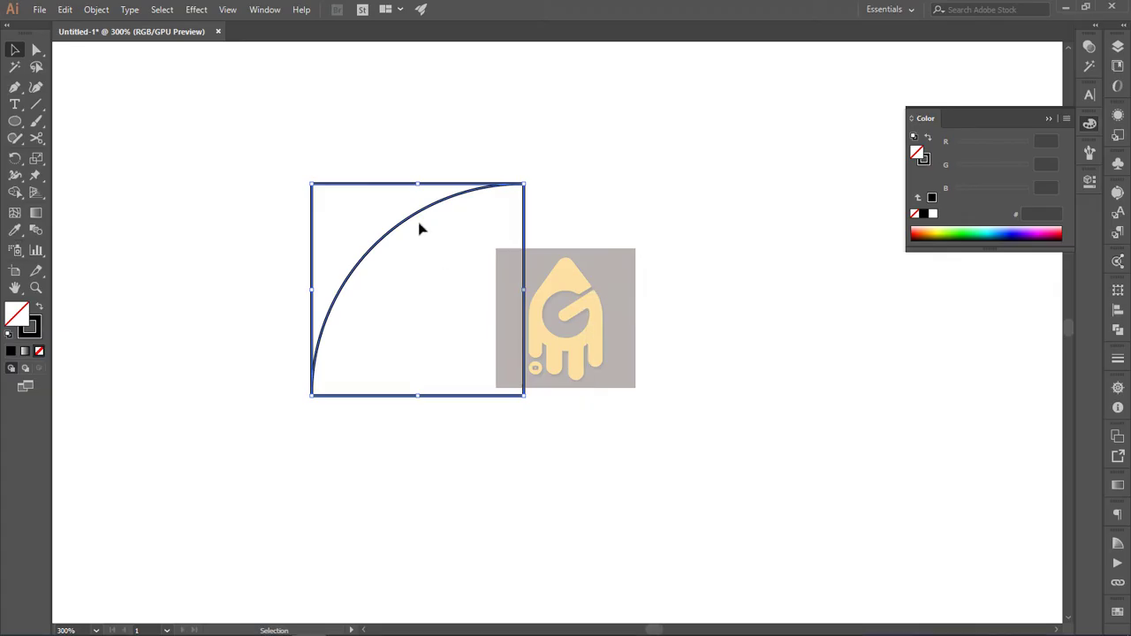
- Duplicate the grouped square and arc beside the original, leaving a gap between the two
left_click_drag(416, 220, 691, 235)
left_click_drag(656, 325, 523, 323)
left_click(722, 332)
left_click_drag(692, 160, 562, 253)
left_click(554, 166)
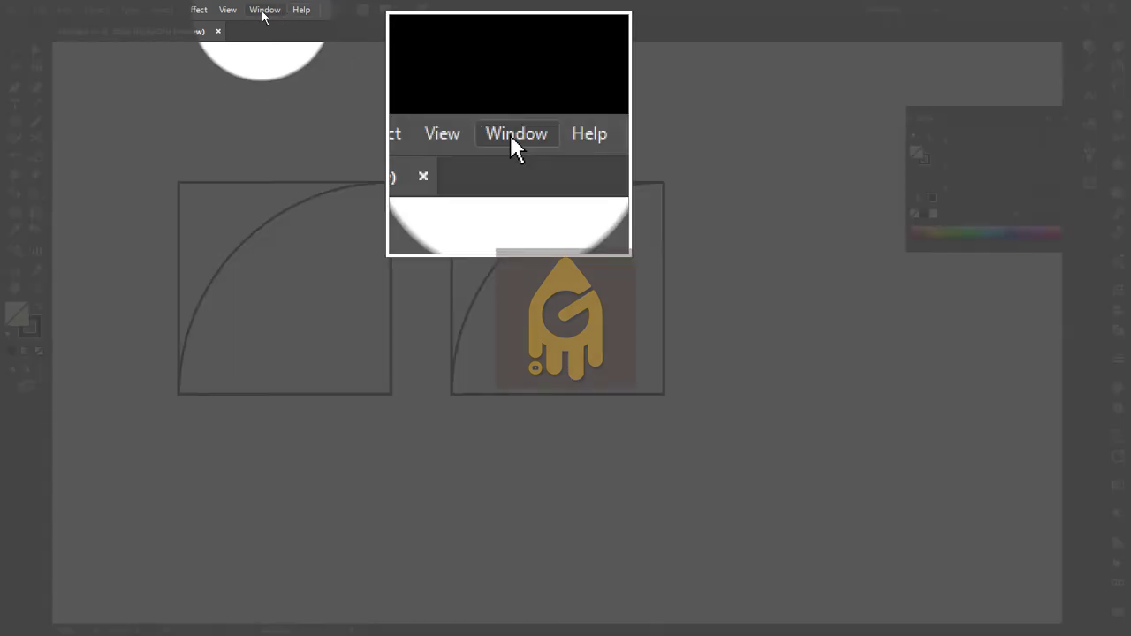
- Show the Properties panel
left_click(264, 9)
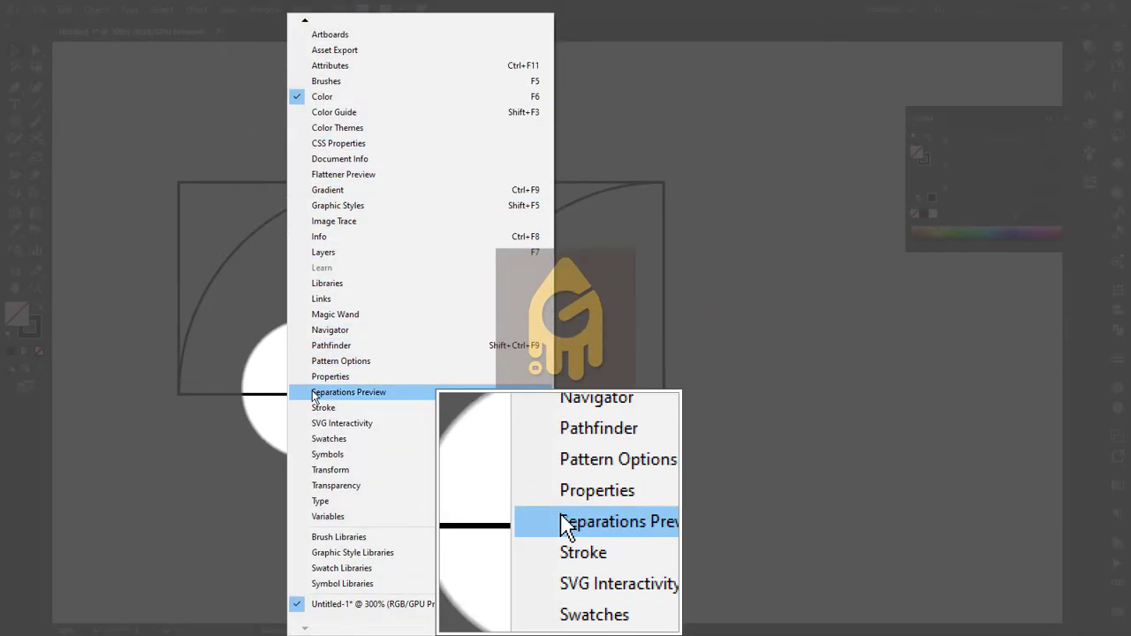
left_click(319, 376)
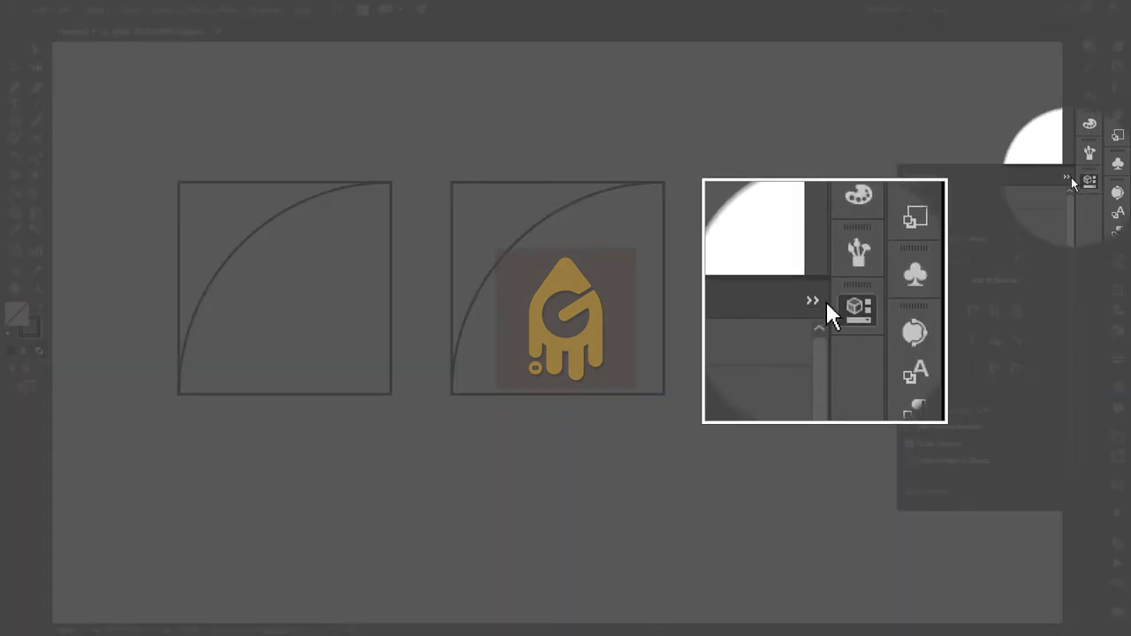
left_click(1090, 182)
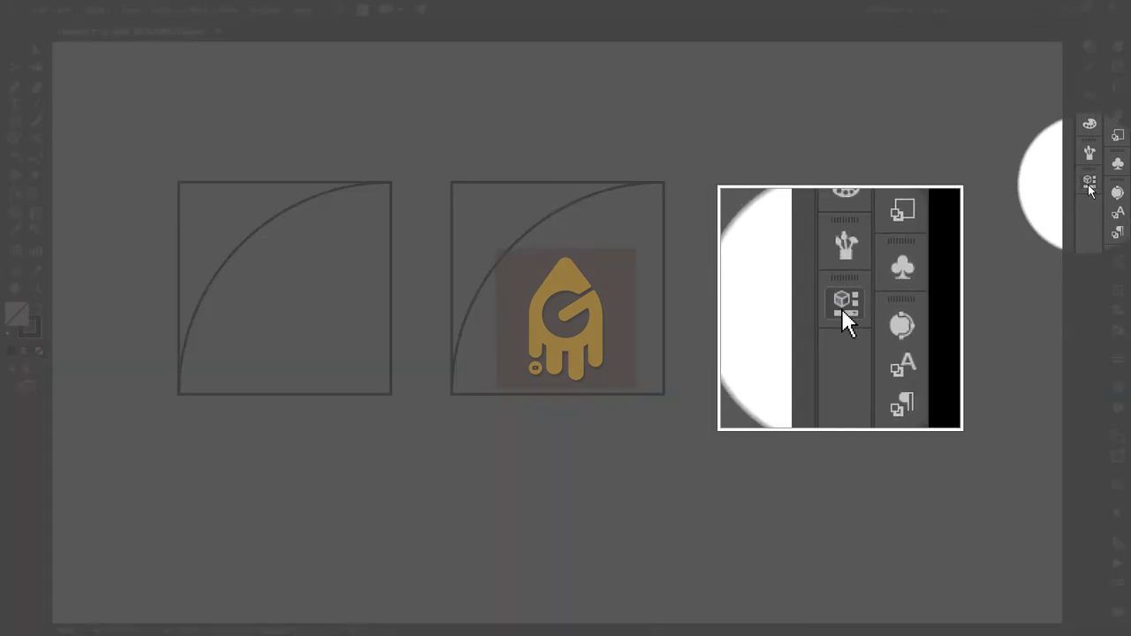
left_click(1089, 185)
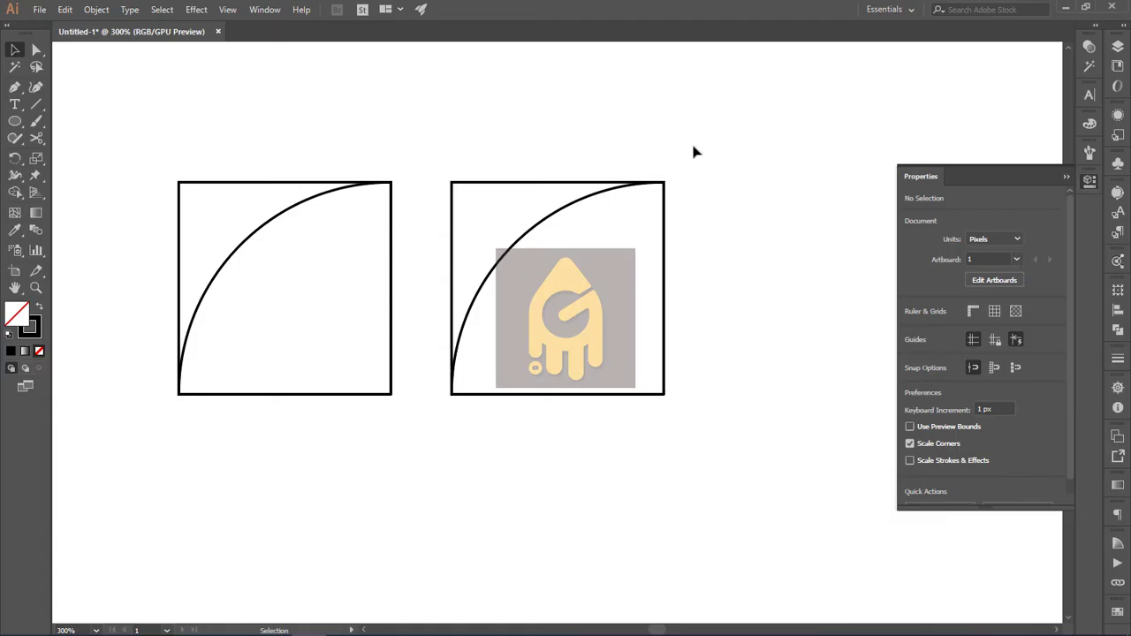
- Scale the duplicated square proportionally by the golden ratio, entering 100 px/1.618 as its width
left_click(555, 290)
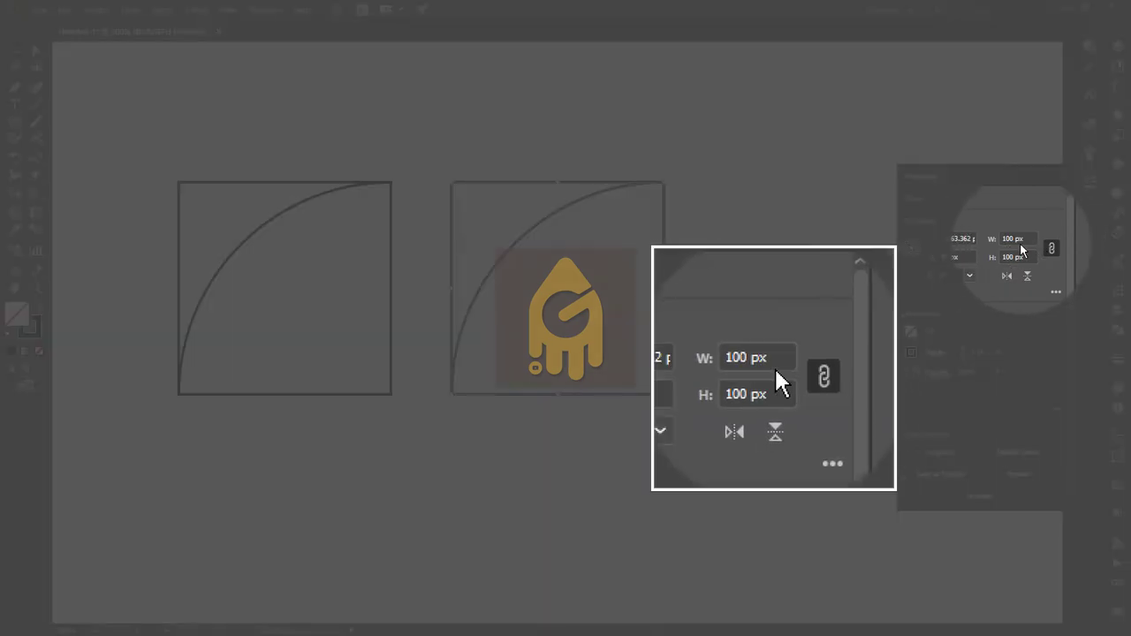
left_click(1031, 238)
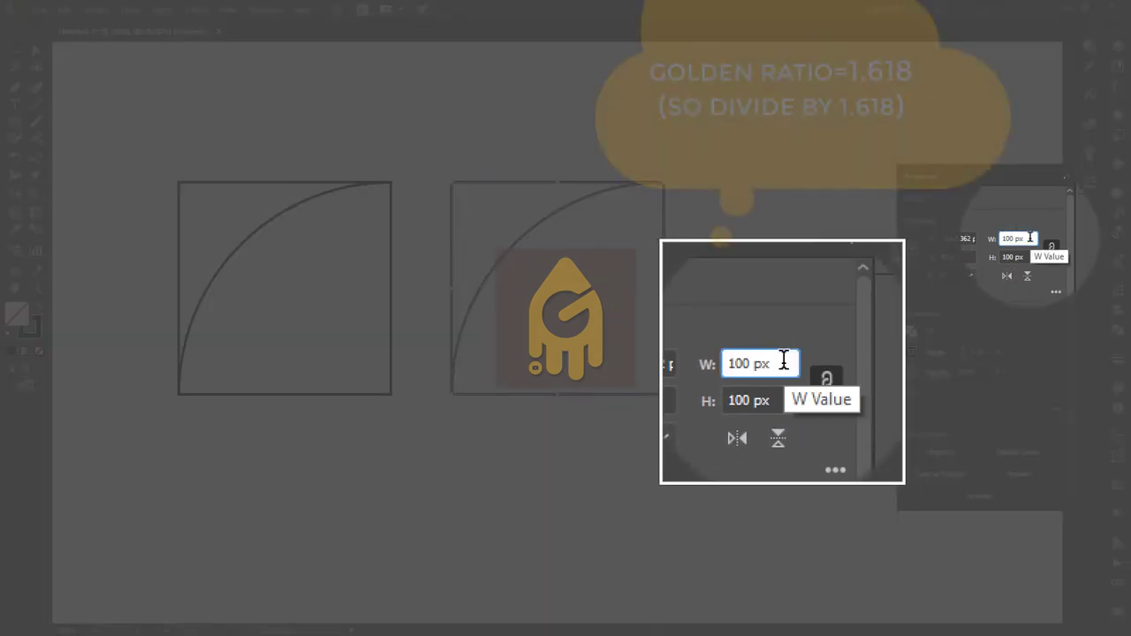
type("/1.")
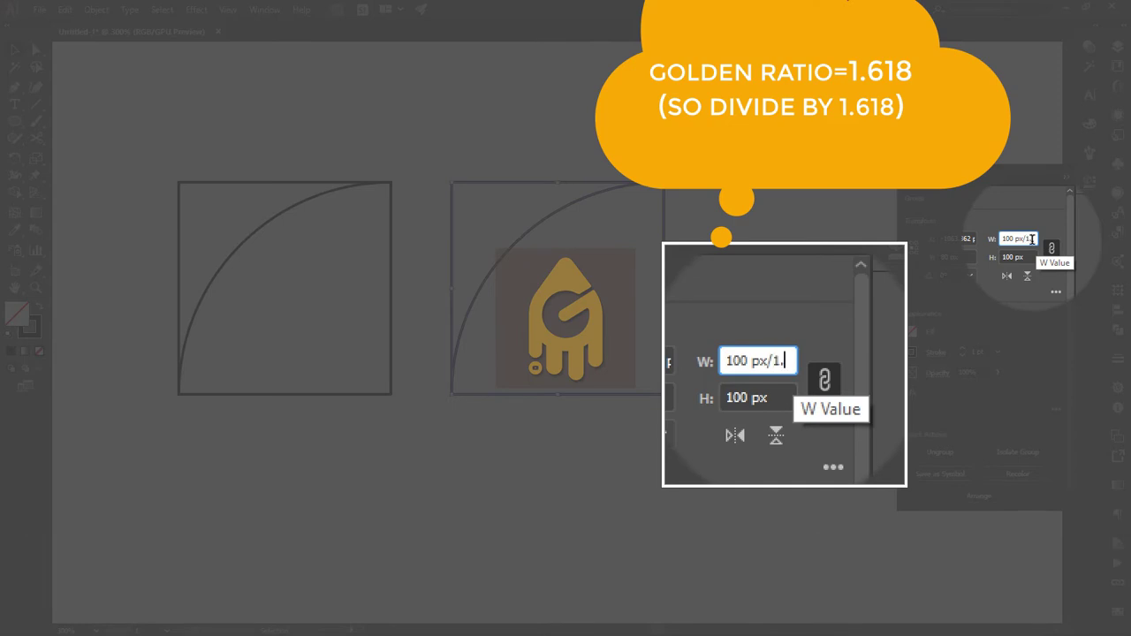
type("618")
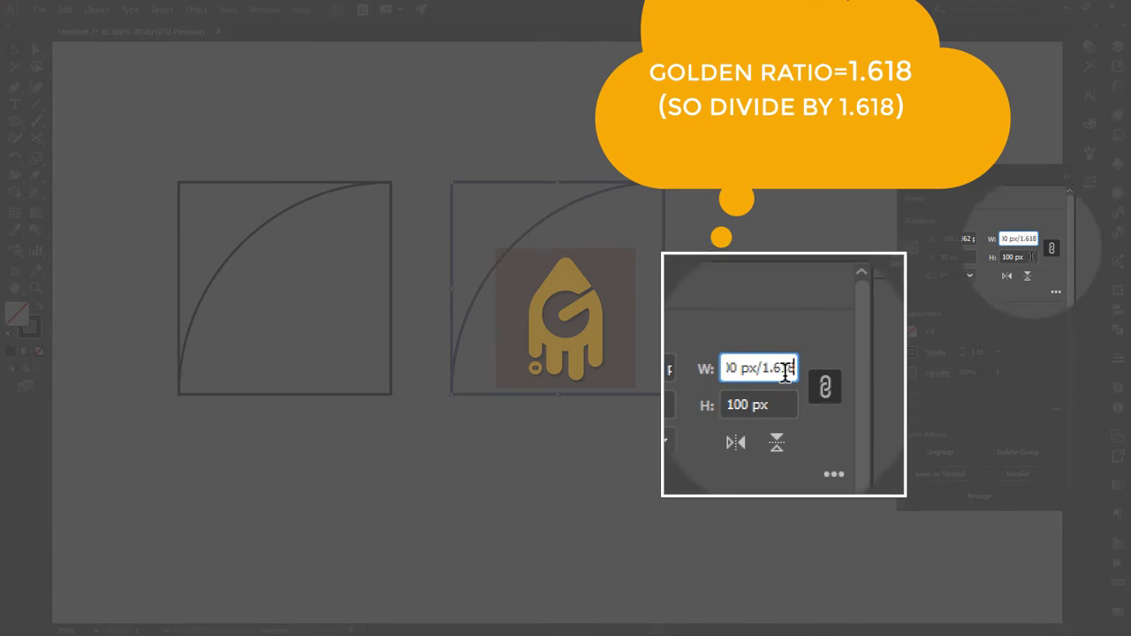
key("Return")
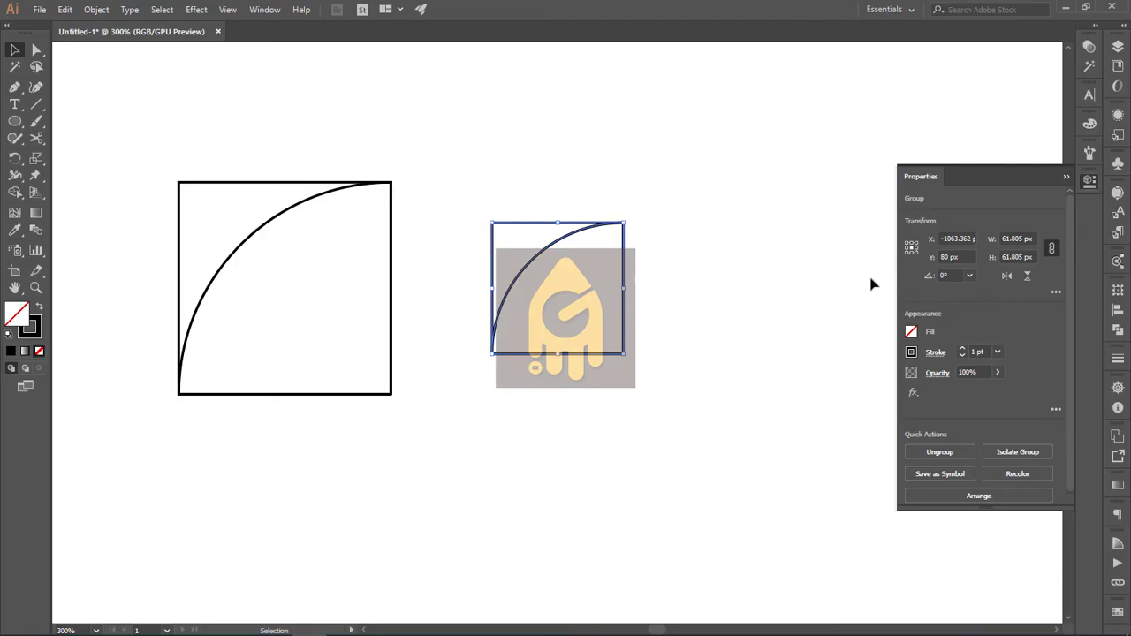
- Rotate the smaller square 90° clockwise and snap it to the large square's right side with their top edges aligned
left_click_drag(680, 175, 651, 220)
left_click_drag(575, 367, 576, 367)
left_click_drag(634, 222, 656, 333)
left_click_drag(608, 291, 394, 188)
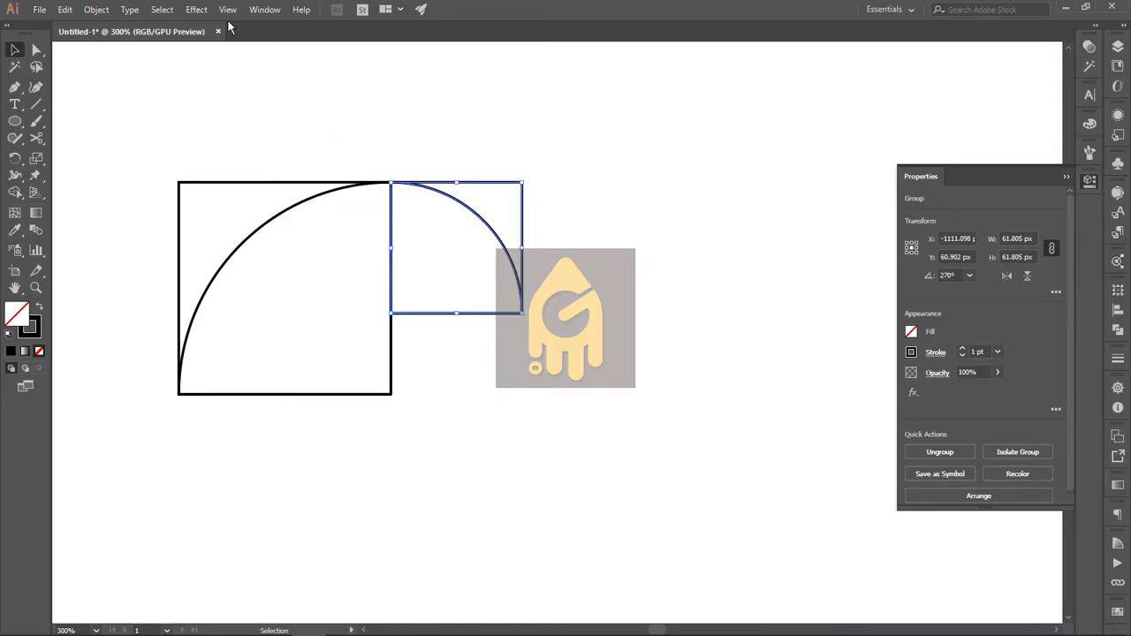
left_click(224, 10)
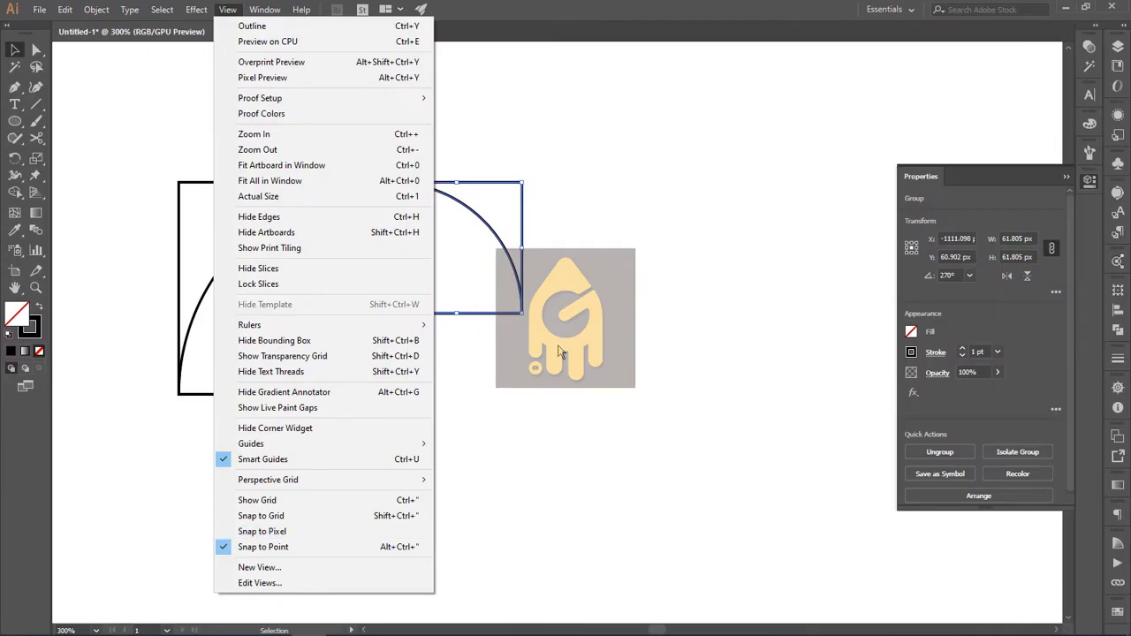
left_click(559, 351)
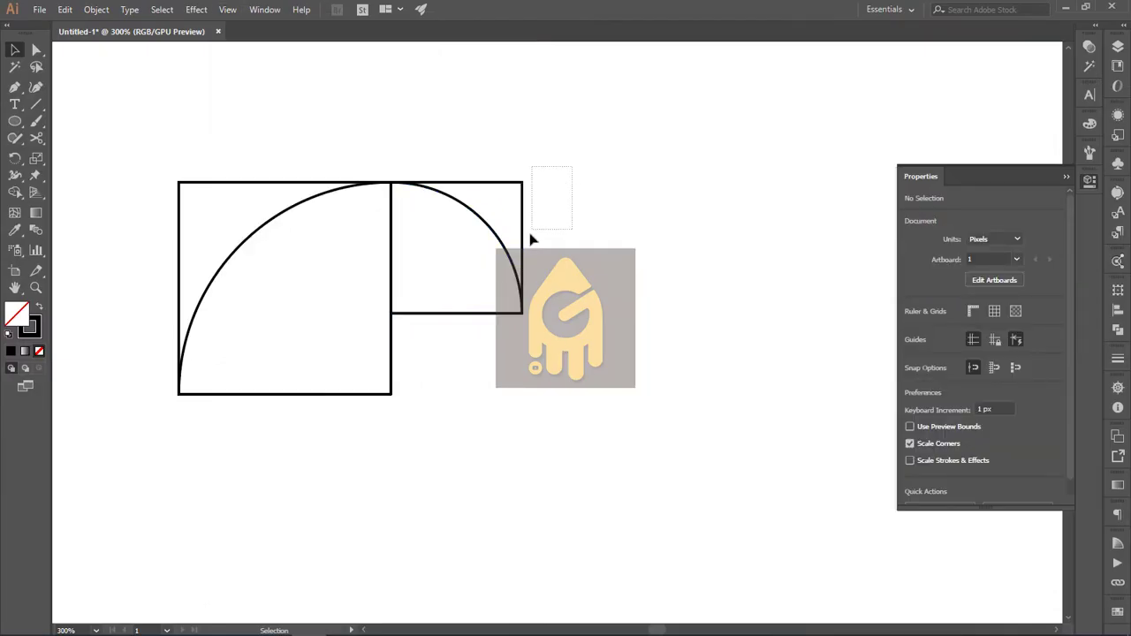
- Duplicate the second square into the empty space and scale the copy proportionally with a width of 61.805 px/1.618
left_click(494, 236)
left_click_drag(494, 236, 721, 347)
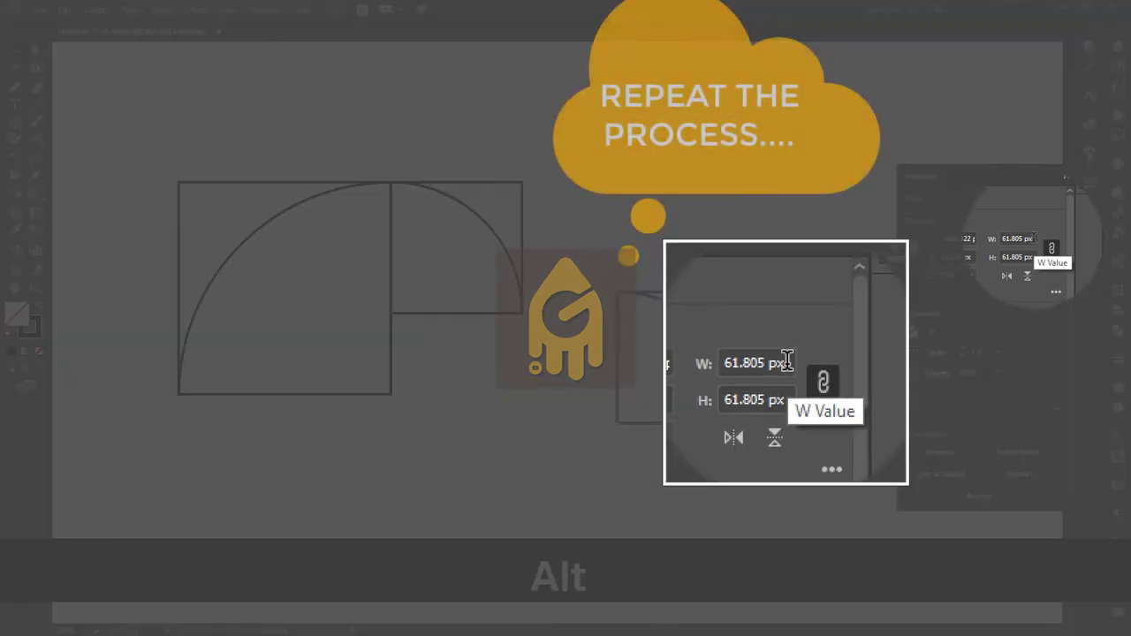
left_click(1033, 240)
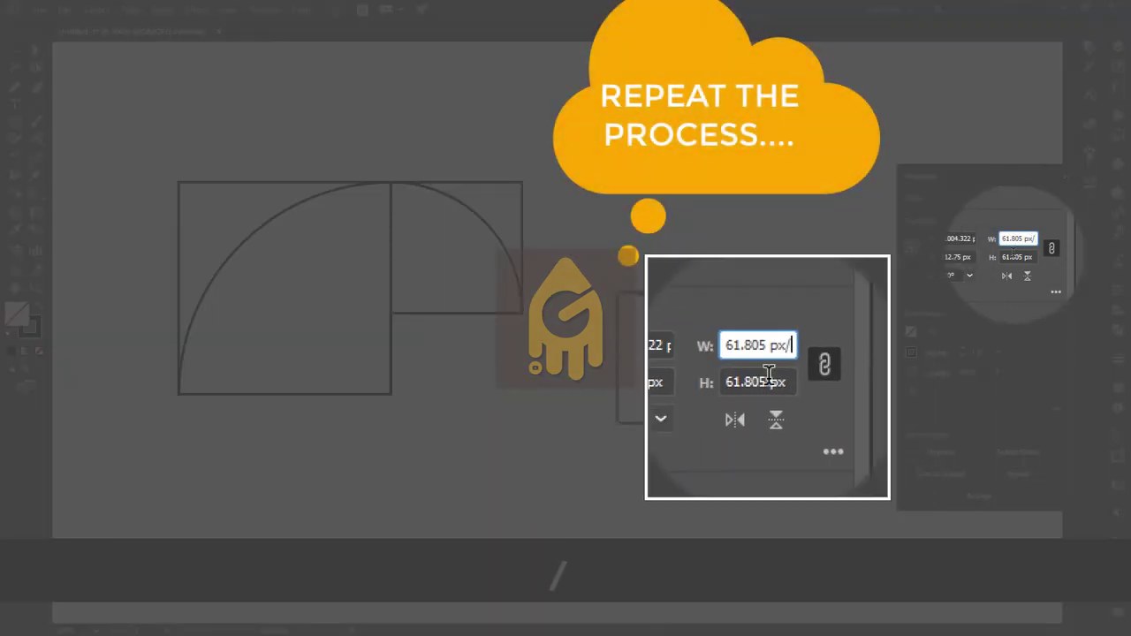
type("/1")
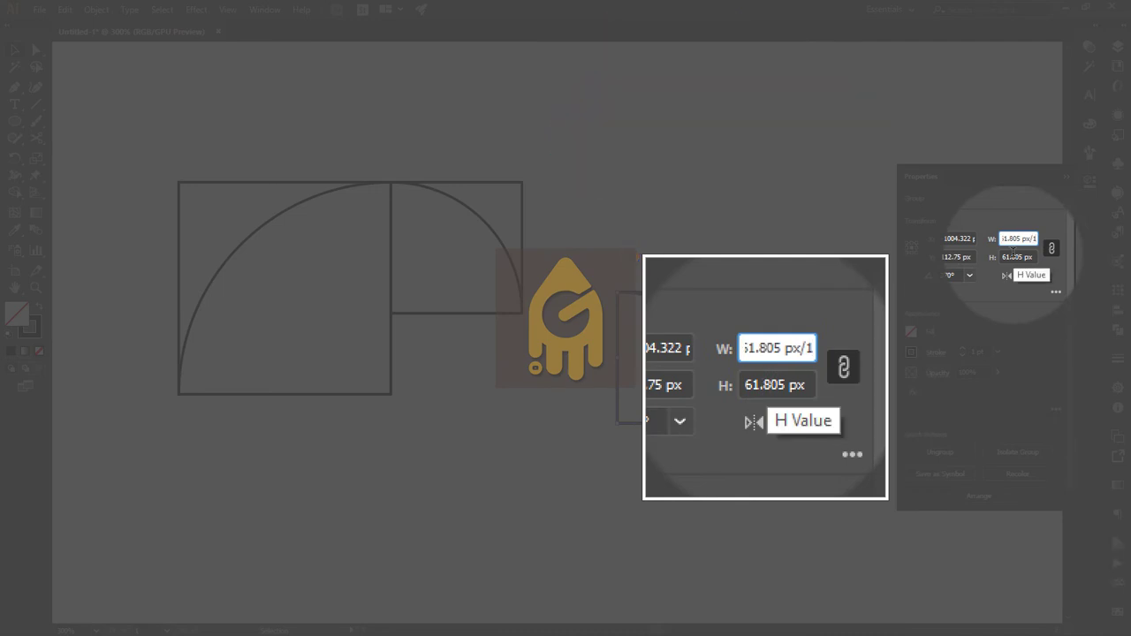
type(".61")
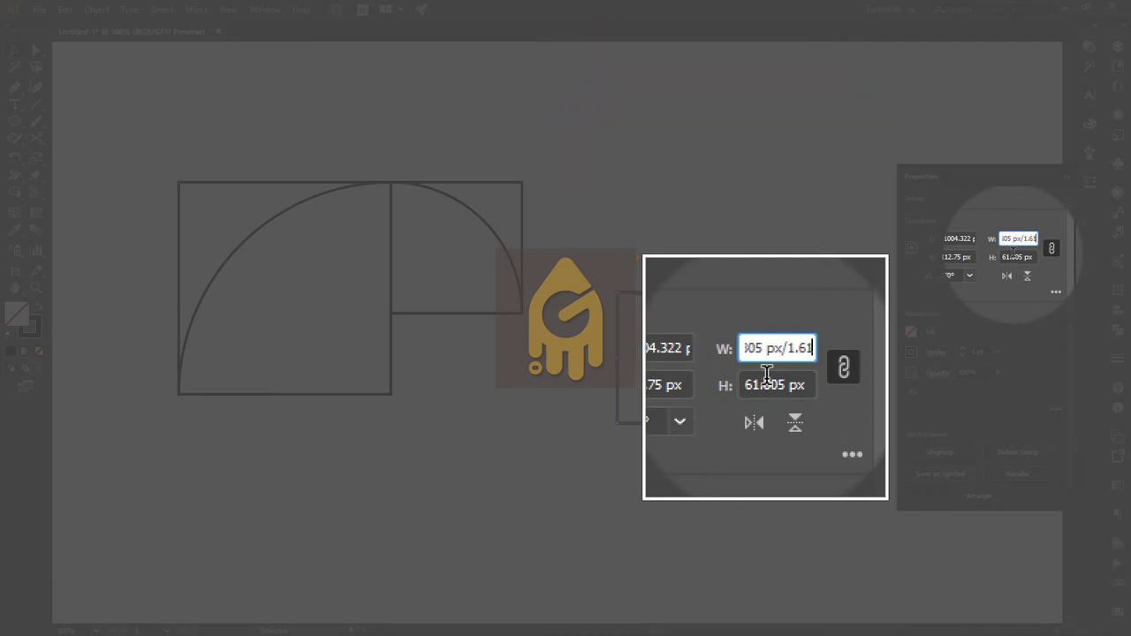
type("8")
key("Return")
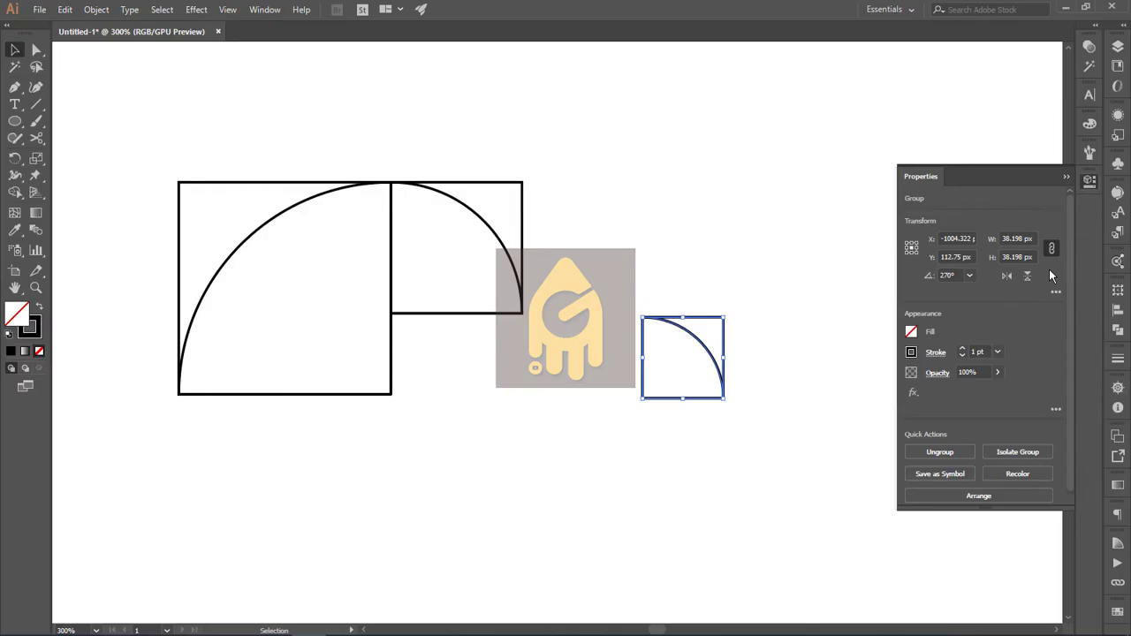
- Rotate the third square 90° clockwise and snap it beneath the second square with their right edges aligned
left_click_drag(732, 323, 506, 372)
left_click(639, 386)
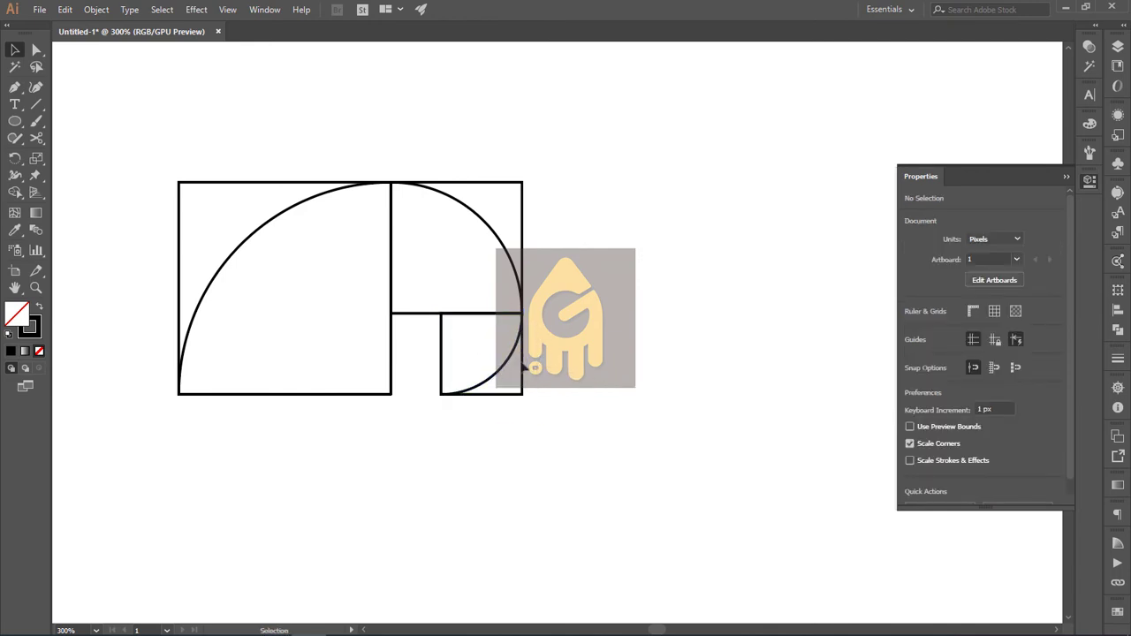
- Duplicate the third square into the empty space and scale the copy proportionally with a width of 38.198 px/1.618
left_click(528, 365)
left_click_drag(508, 366, 690, 397)
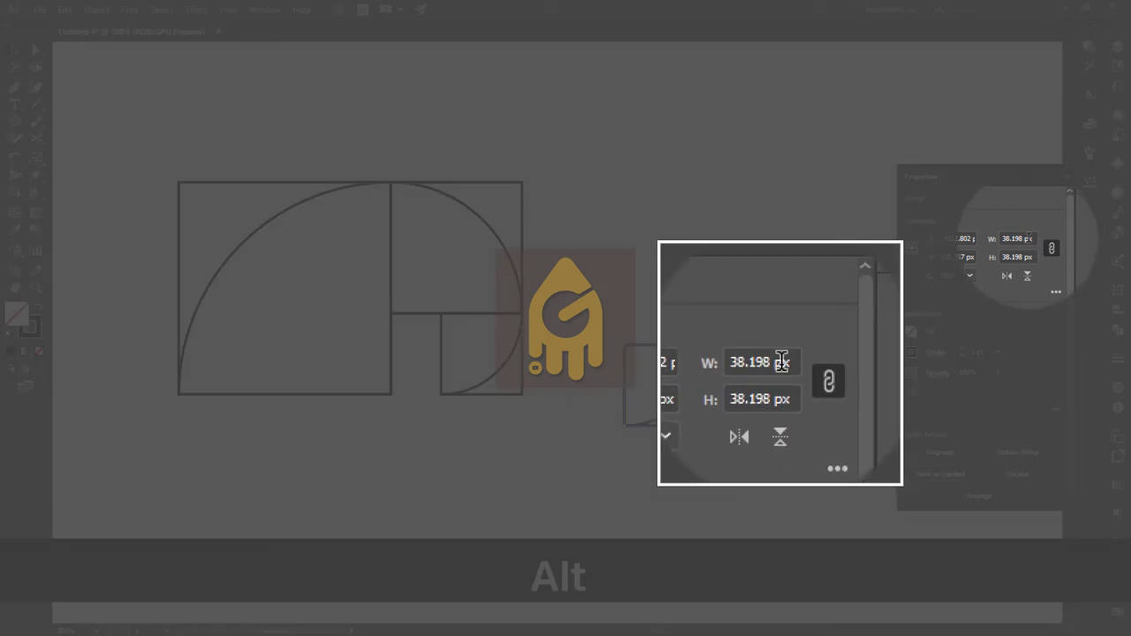
left_click(1028, 238)
type("/")
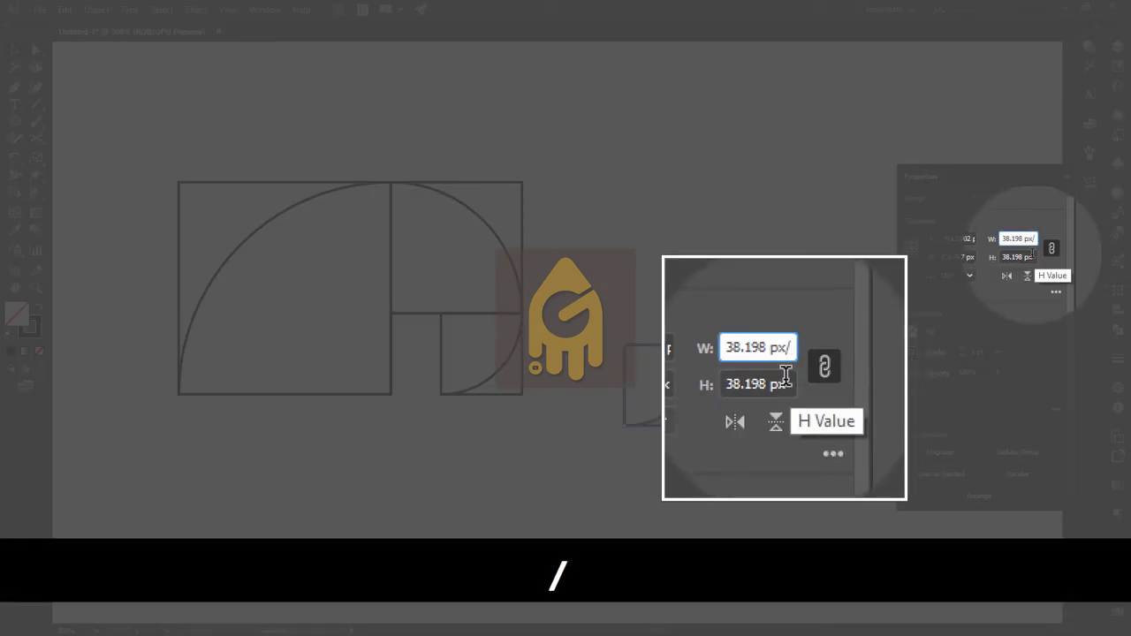
type("1.61")
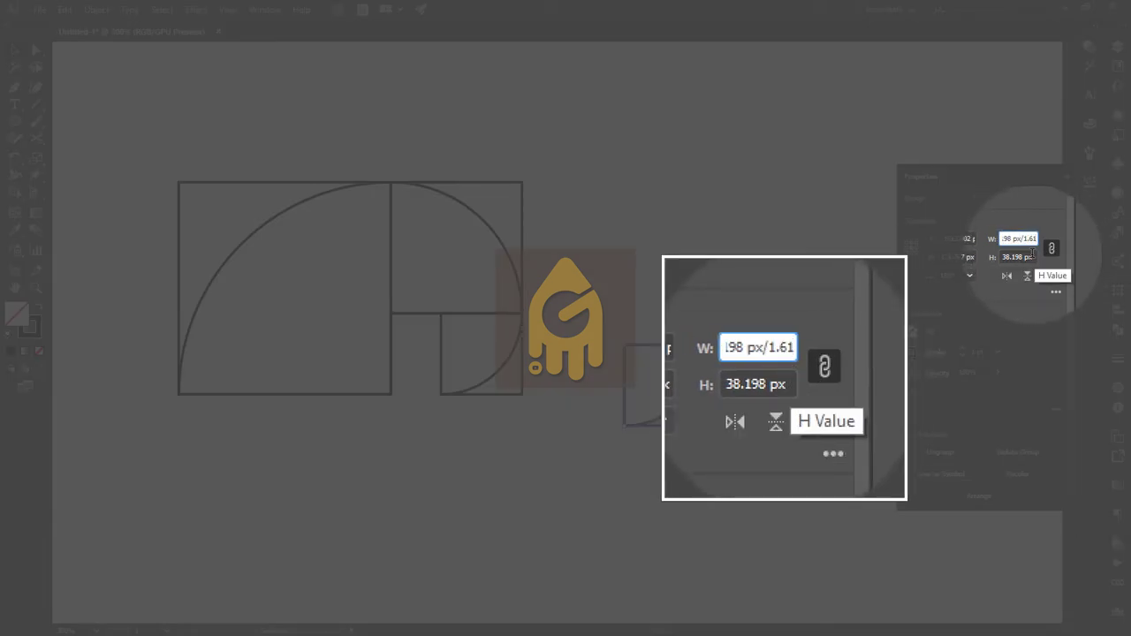
type("8")
key("Return")
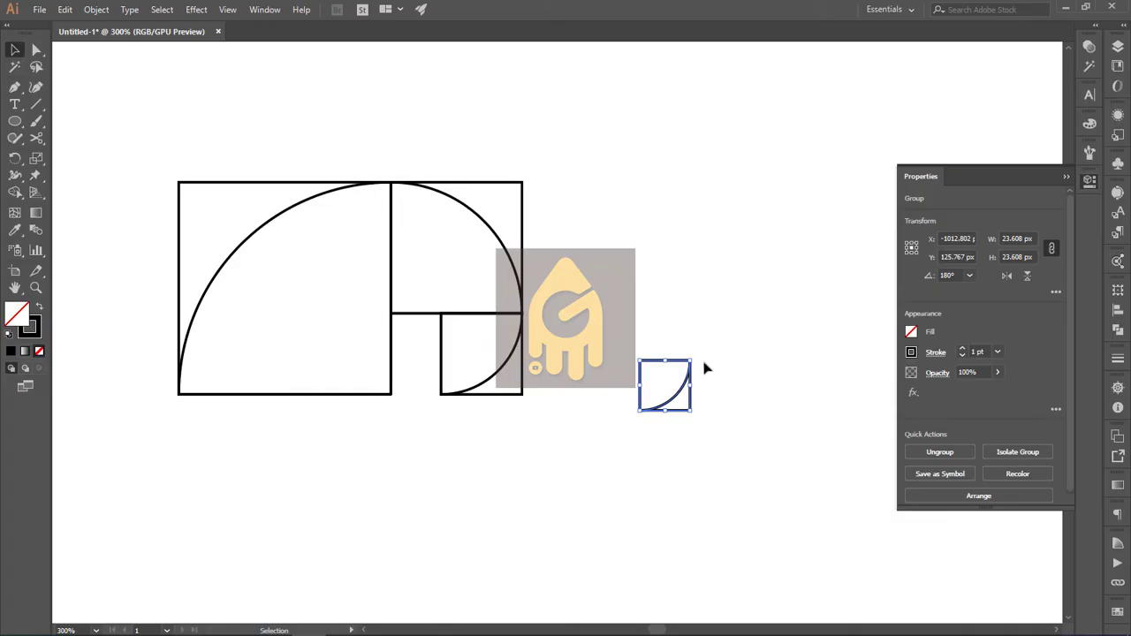
- Rotate the fourth square 90° clockwise and snap it to the third square's left side with their bottom edges aligned
left_click_drag(705, 368, 714, 405)
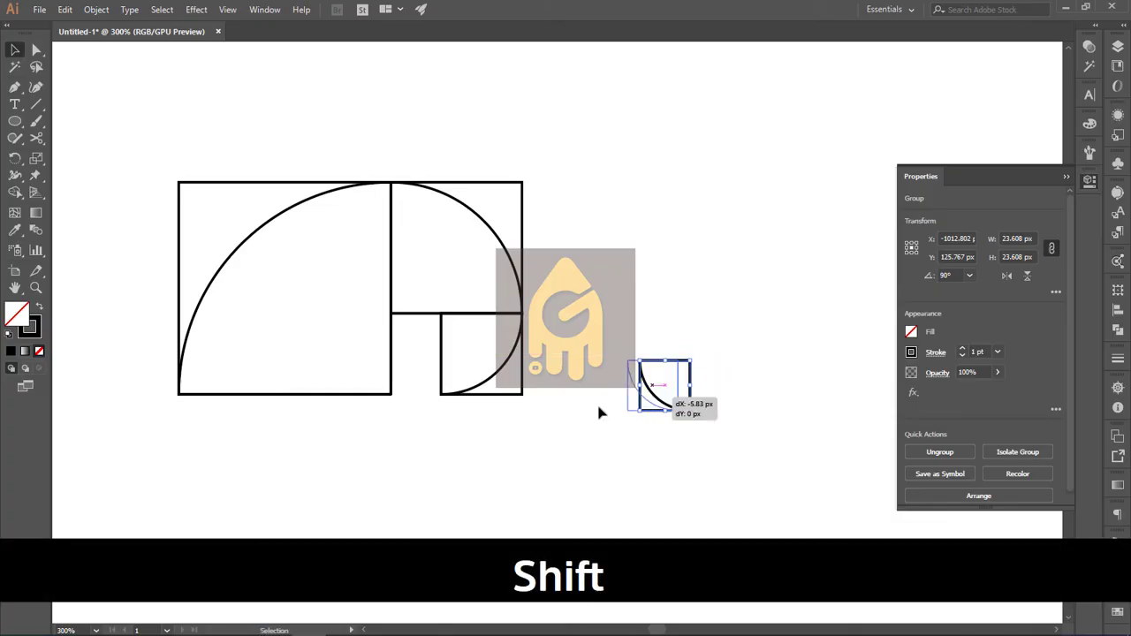
left_click_drag(598, 411, 668, 342)
left_click(446, 431)
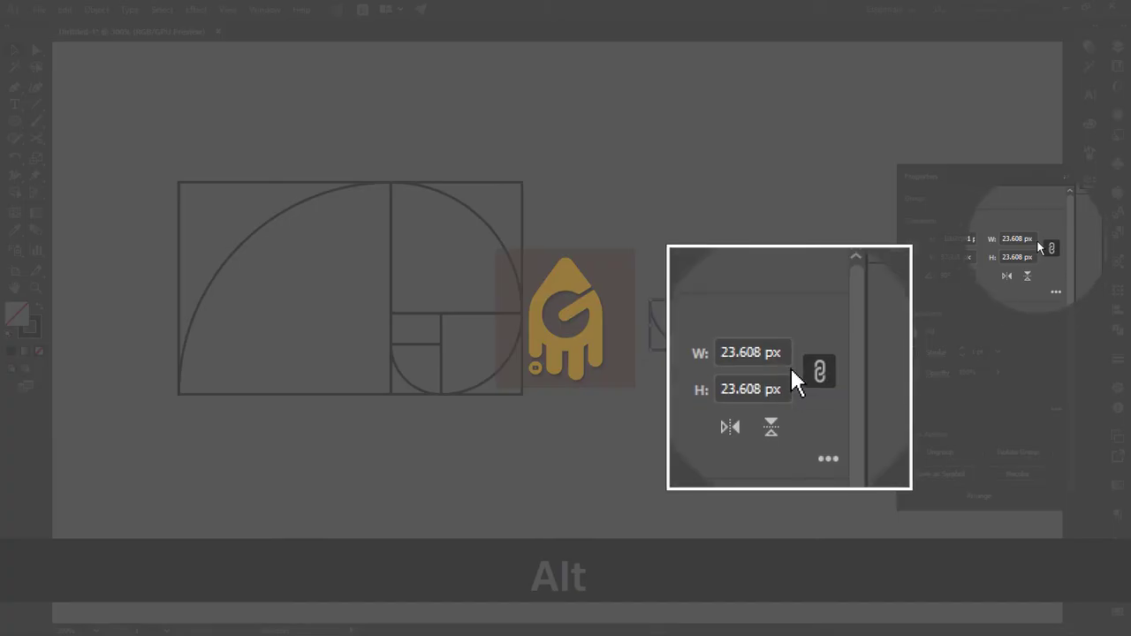
- Duplicate the fourth square into the empty space and scale the copy proportionally with a width of 23.608 px/1.618
left_click(1030, 239)
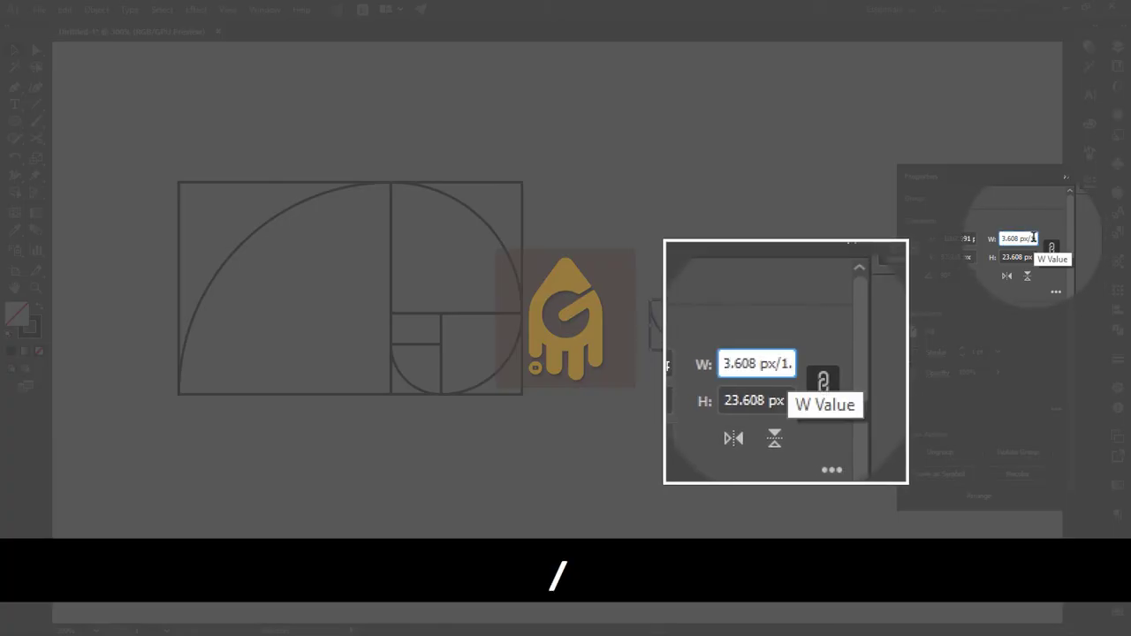
type("/1.618")
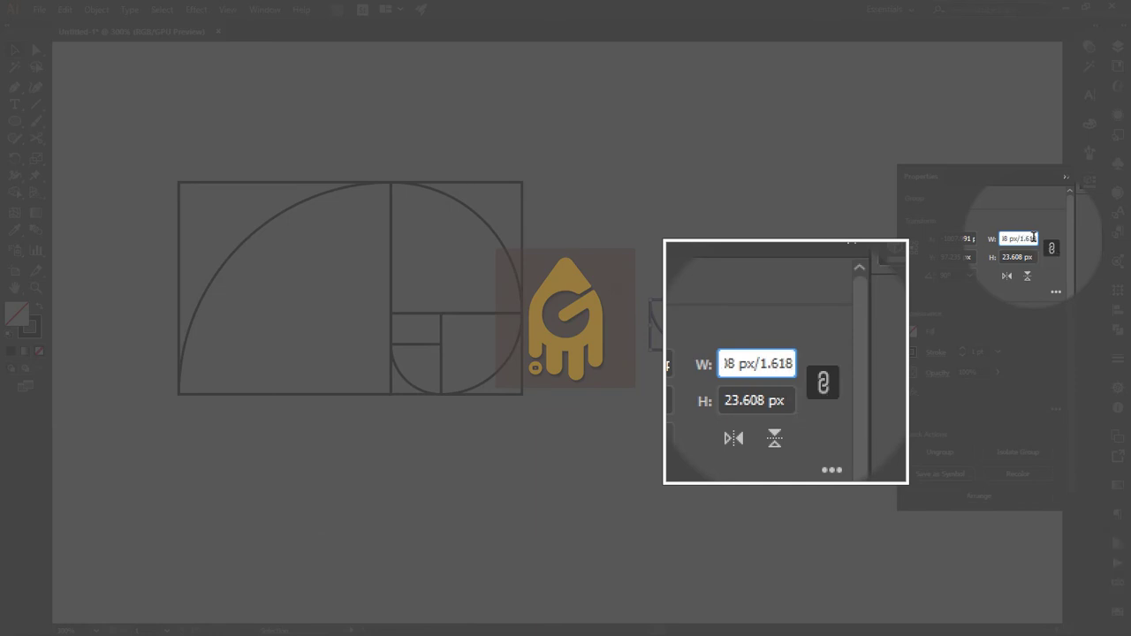
key("Return")
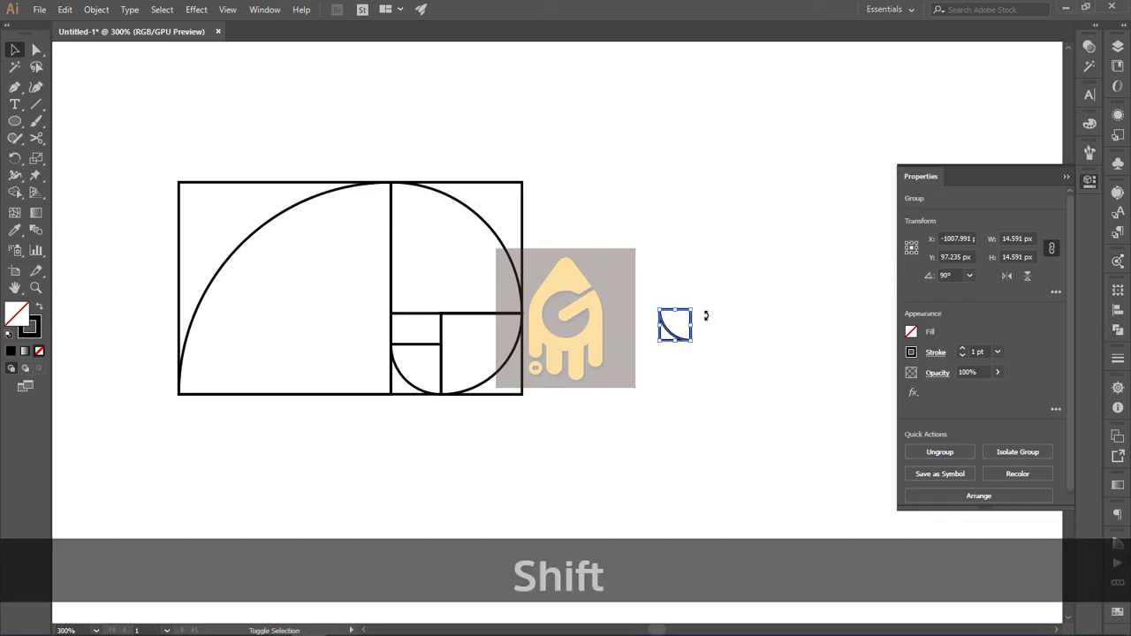
- Rotate the fifth square 90° clockwise and snap it above the fourth square with their left edges aligned
left_click_drag(706, 316, 405, 332)
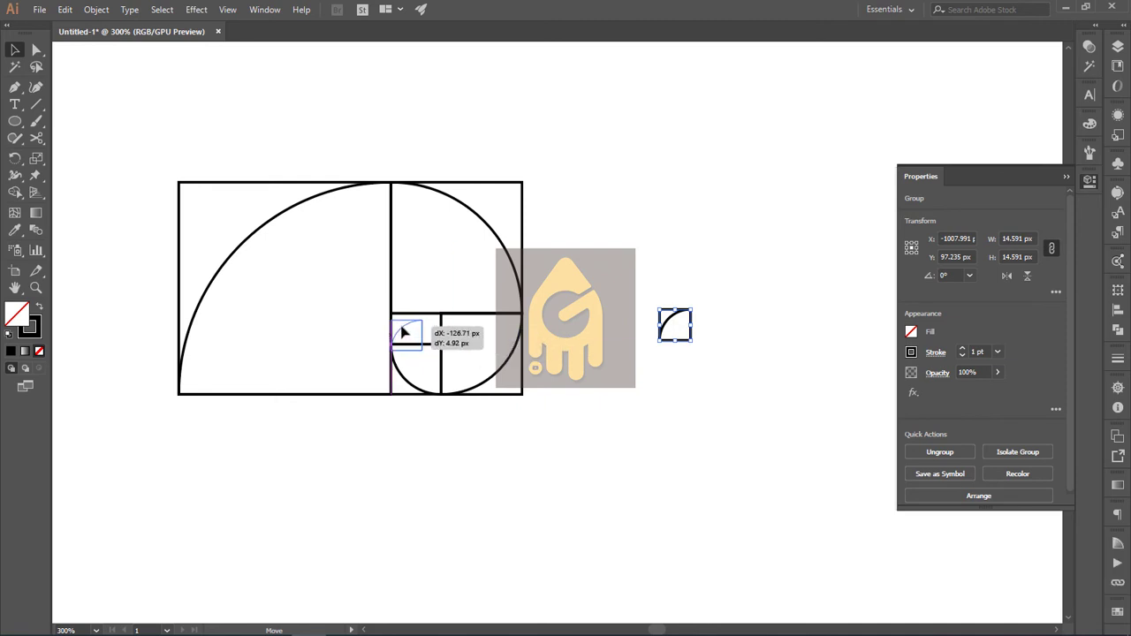
left_click_drag(402, 332, 403, 333)
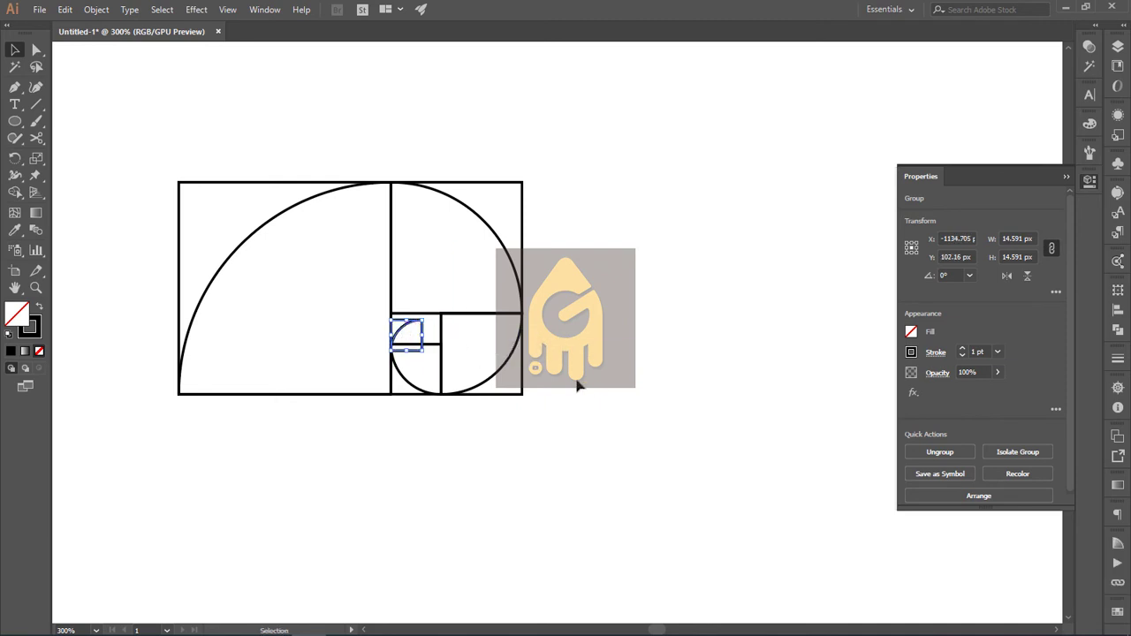
left_click(598, 387)
key("ctrl+equal")
key("ctrl+equal")
left_click_drag(386, 379, 398, 345)
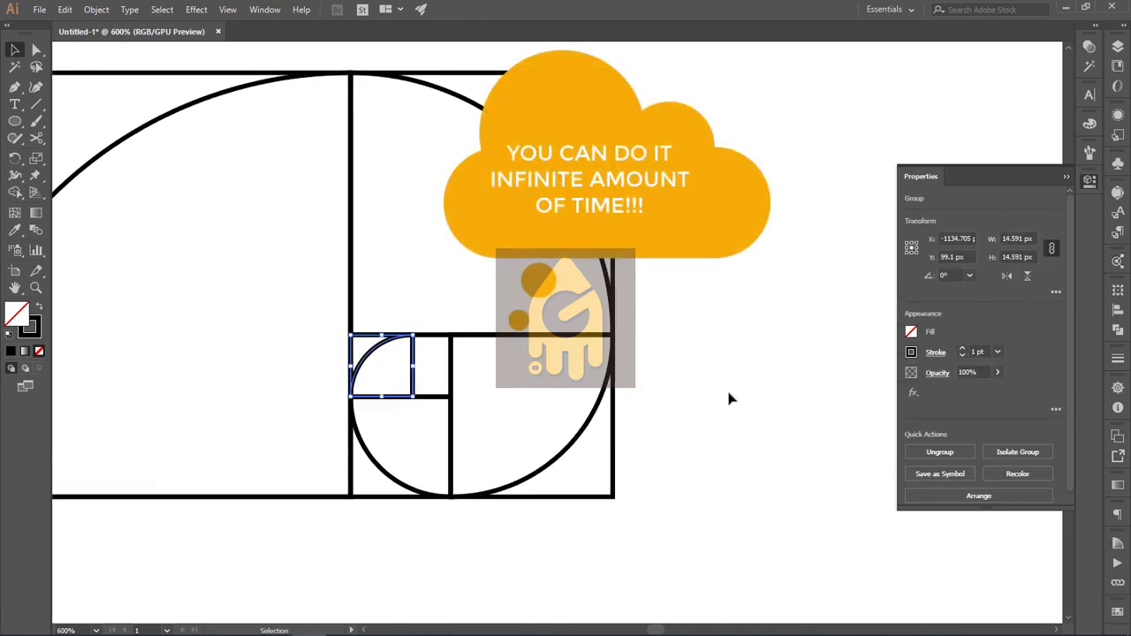
left_click(734, 425)
- Draw a 100 px circle from the center of the largest square to its edges and move it out beside the spiral
key("ctrl+minus")
key("ctrl+minus")
key("ctrl+minus")
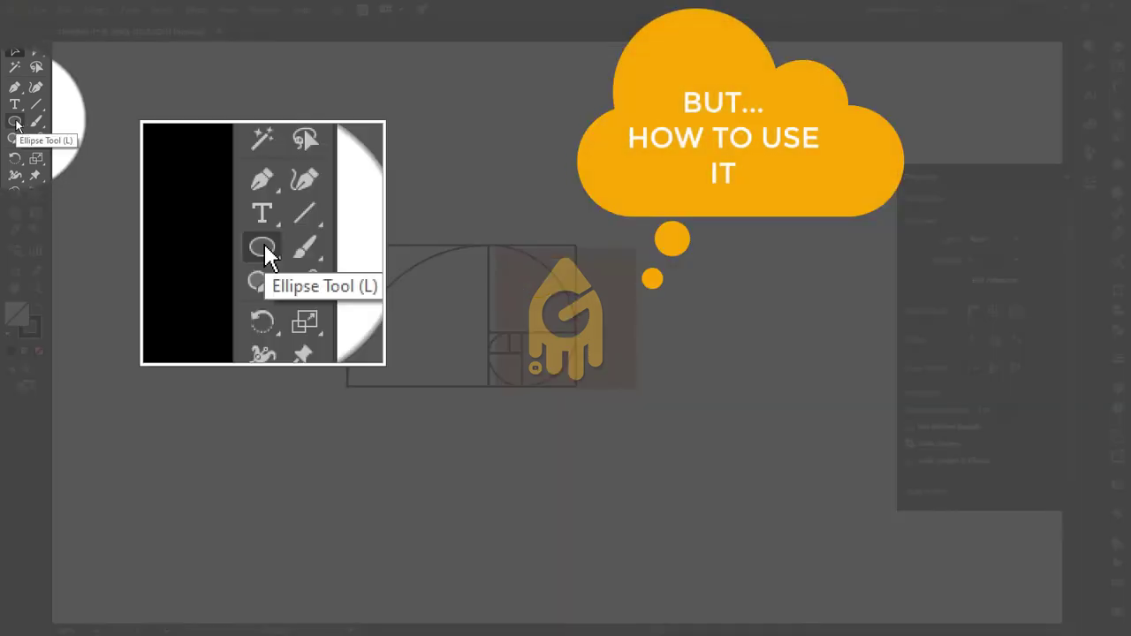
left_click(15, 121)
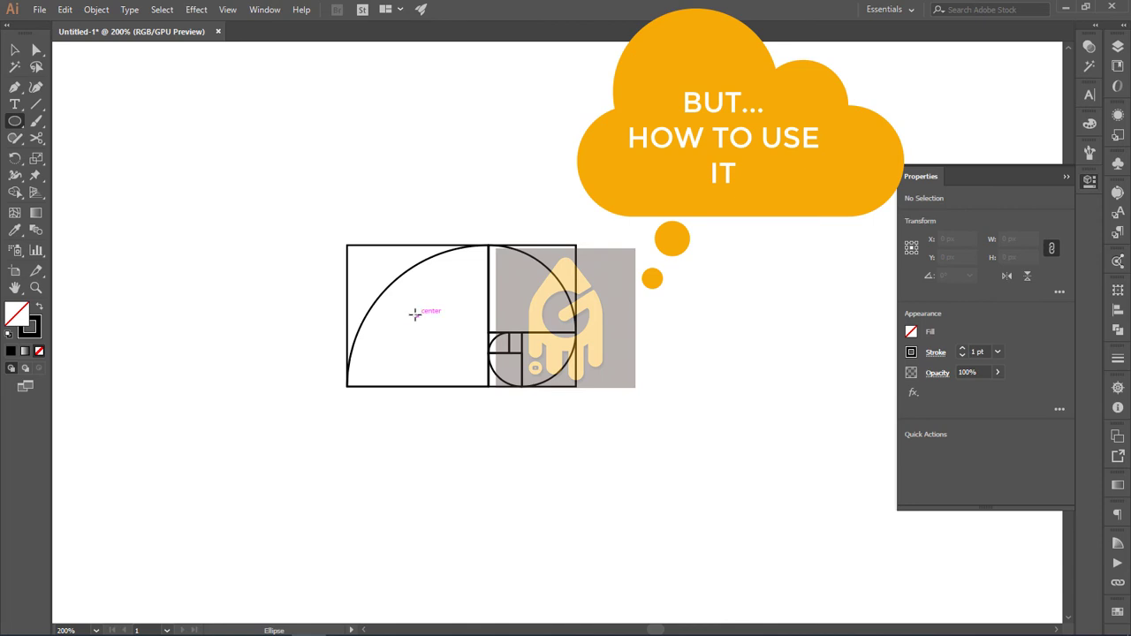
left_click_drag(415, 315, 477, 383)
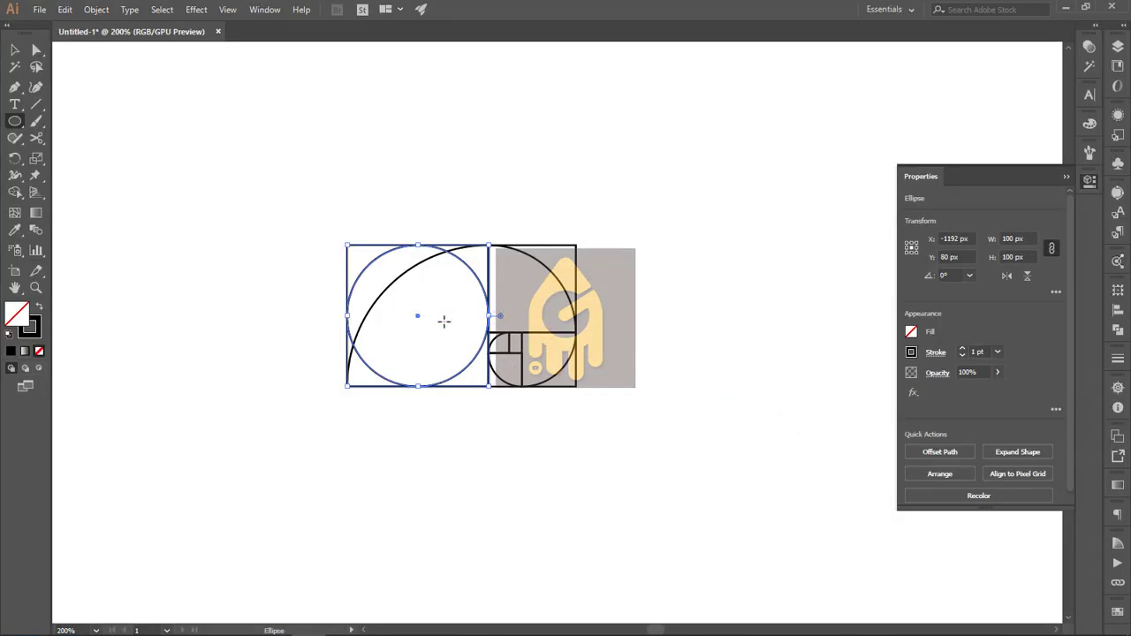
key("v")
left_click_drag(465, 260, 221, 185)
left_click(447, 212)
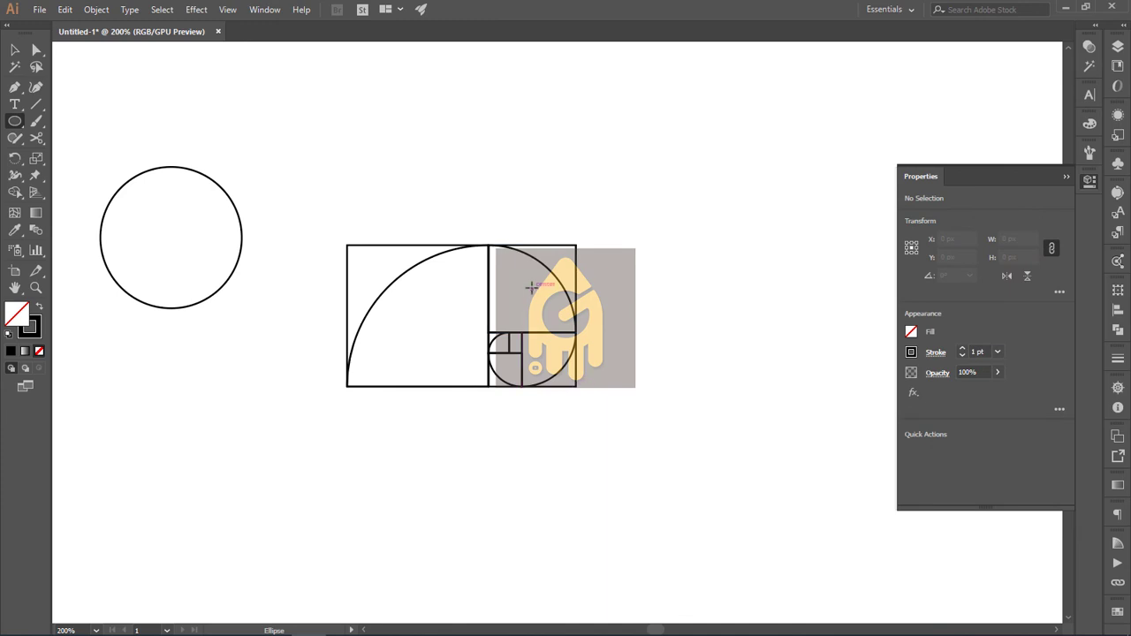
- Draw a 61.805 px circle inscribed in the second square and move it below the large circle
left_click_drag(533, 287, 575, 316)
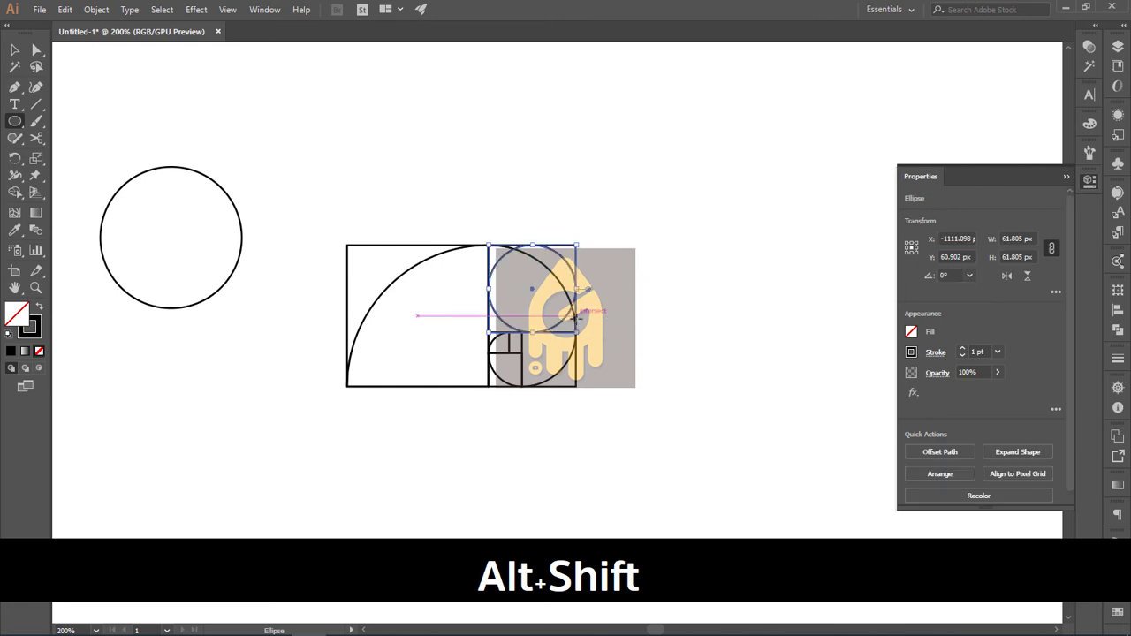
key("v")
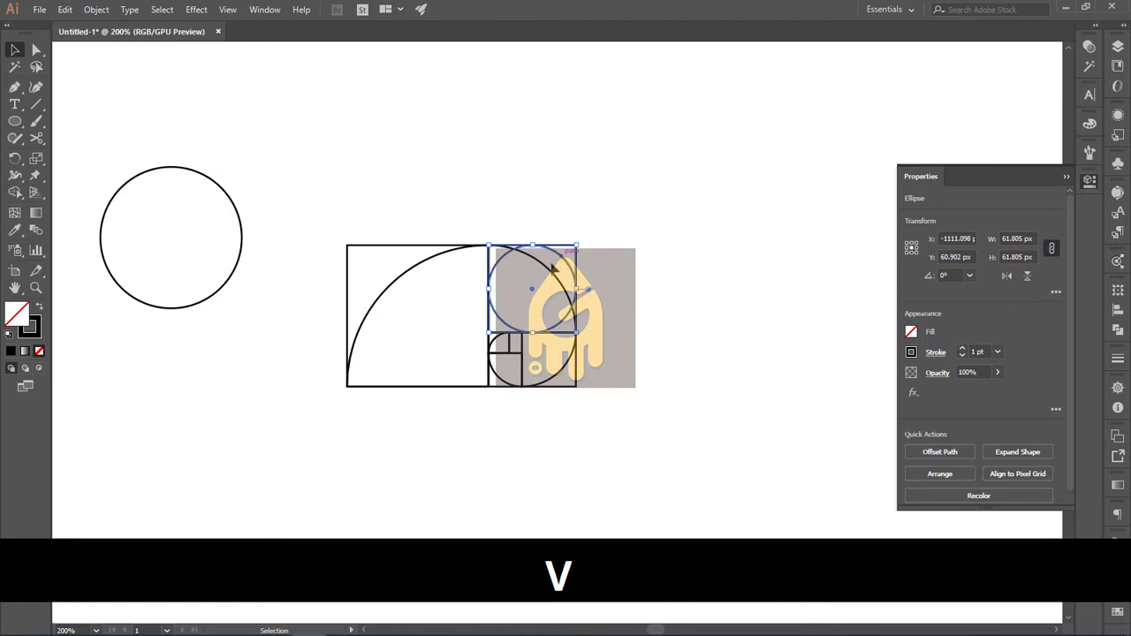
left_click_drag(562, 259, 217, 356)
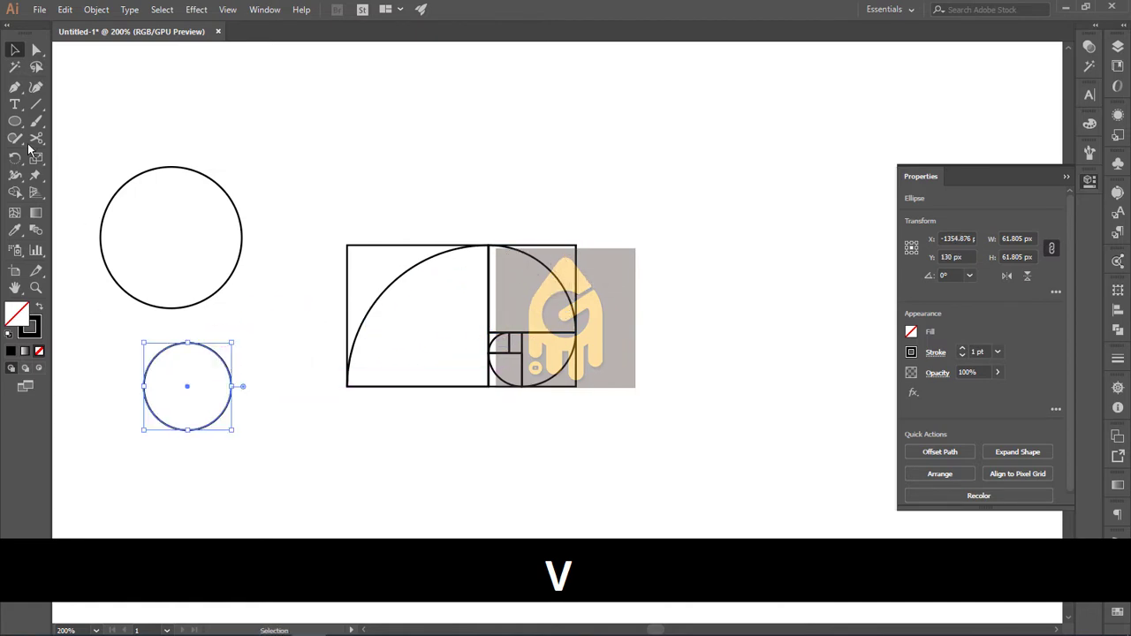
- Draw a 38.198 px circle inscribed in the third square and move it above the spiral
key("l")
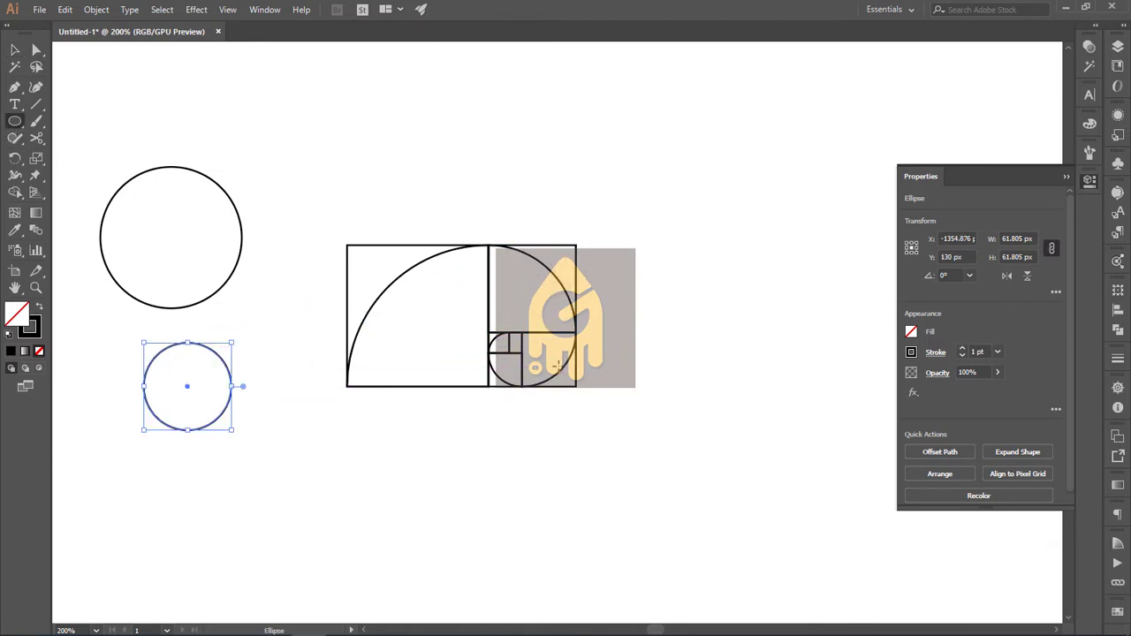
key("alt+shift")
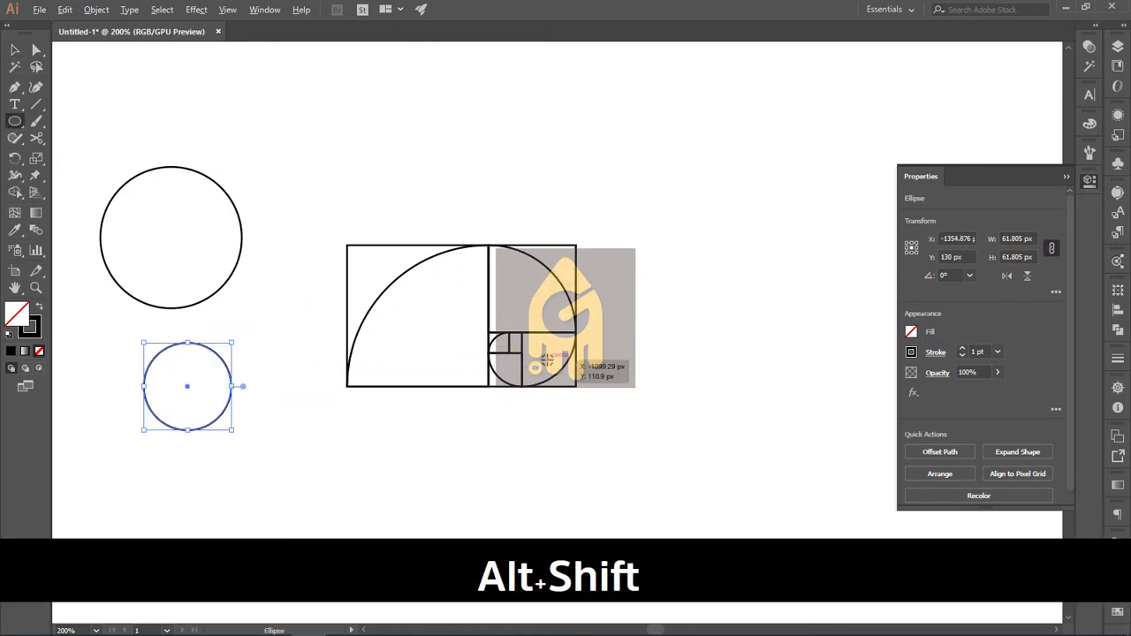
left_click_drag(547, 361, 576, 389)
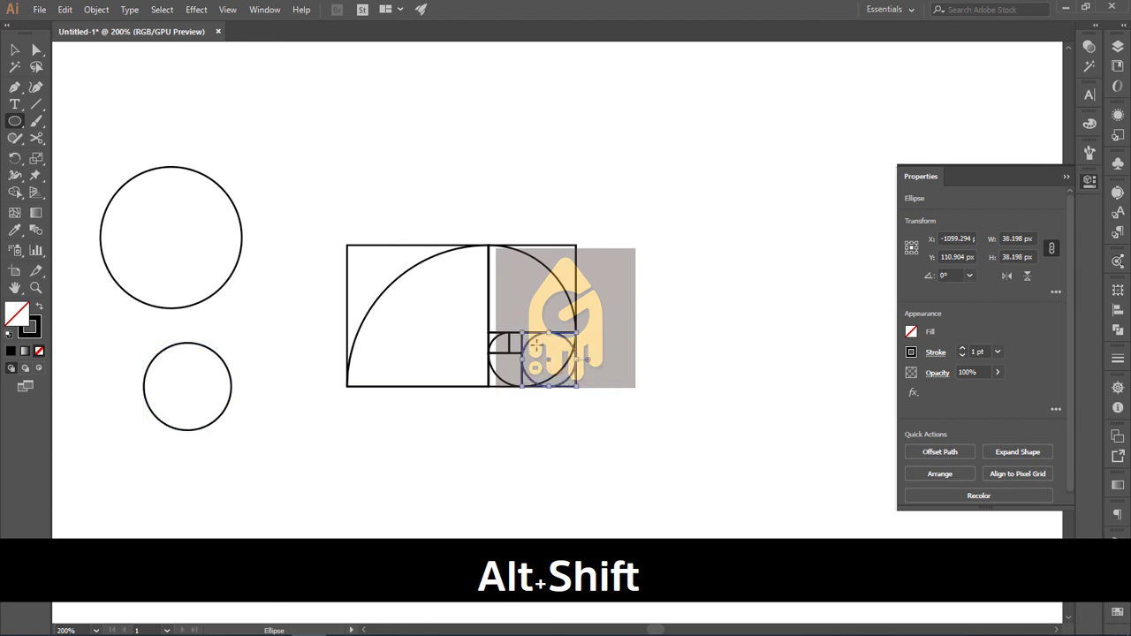
key("v")
left_click_drag(535, 349, 415, 195)
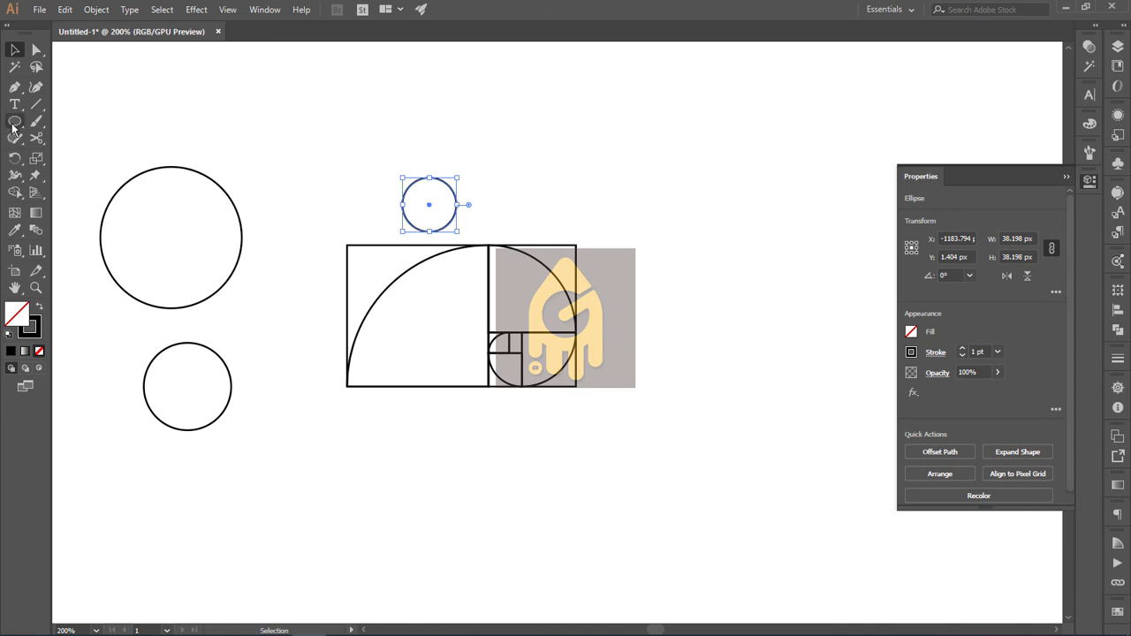
- Draw a circle inscribed in the fourth square and move it out above the spiral
left_click_drag(505, 366, 517, 378)
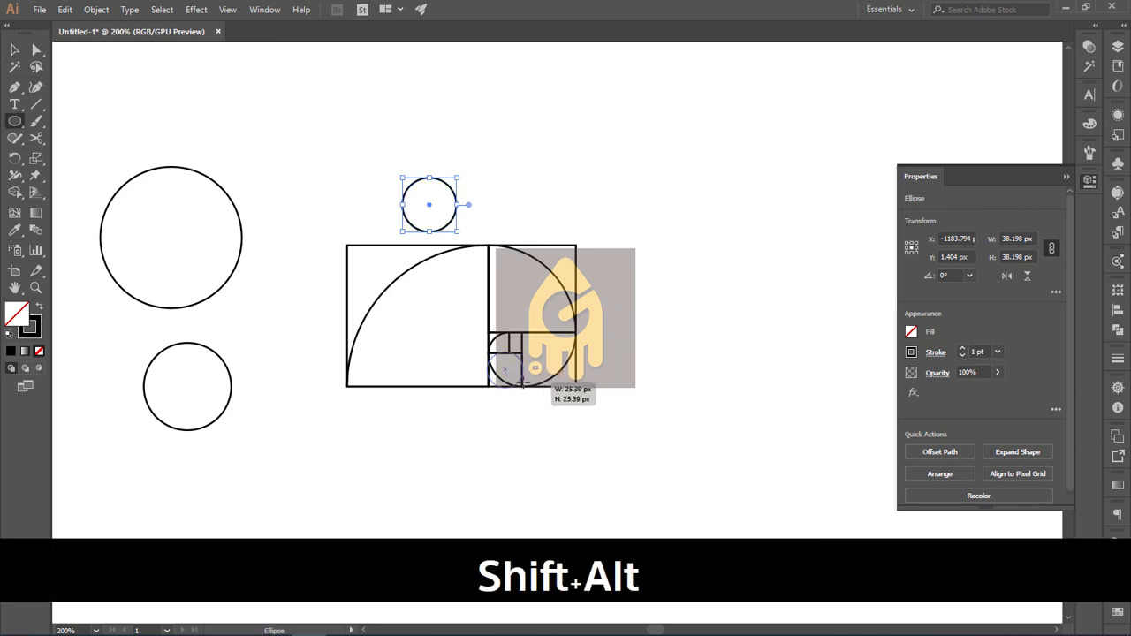
mouse_move(522, 380)
left_mouse_down()
mouse_move(507, 288)
mouse_move(607, 201)
left_mouse_up()
key("v")
- Arrange the four extracted circles in a horizontal row from largest to smallest
key("space")
left_click_drag(236, 281, 370, 325)
left_click_drag(294, 251, 154, 402)
left_click_drag(367, 336, 347, 336)
left_click_drag(594, 155, 439, 343)
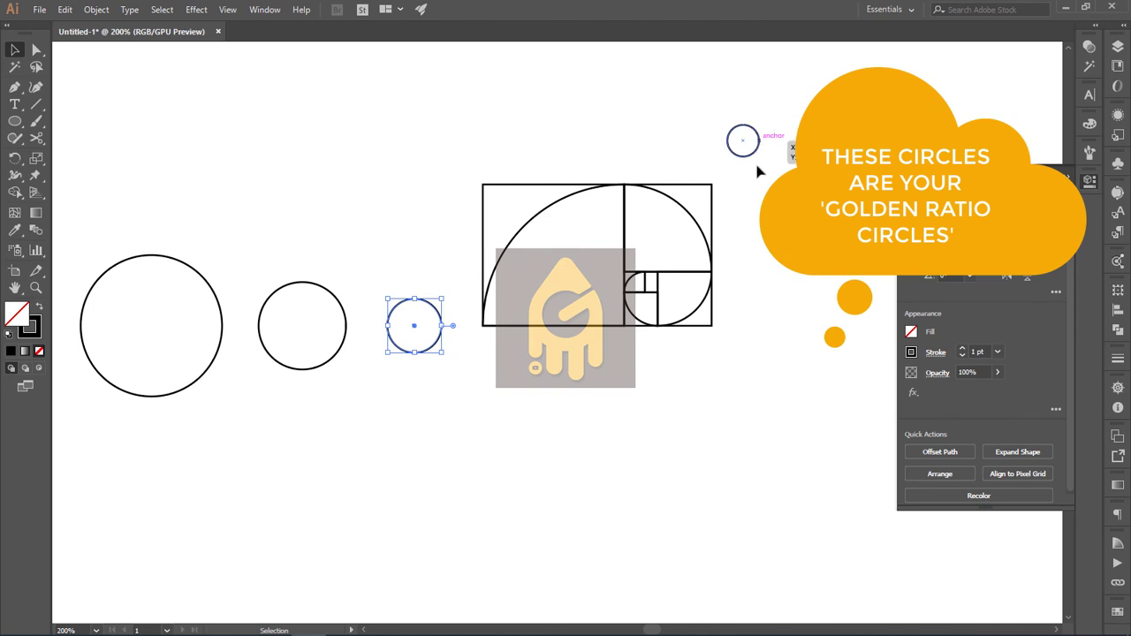
left_click_drag(756, 168, 495, 327)
left_click_drag(530, 134, 834, 540)
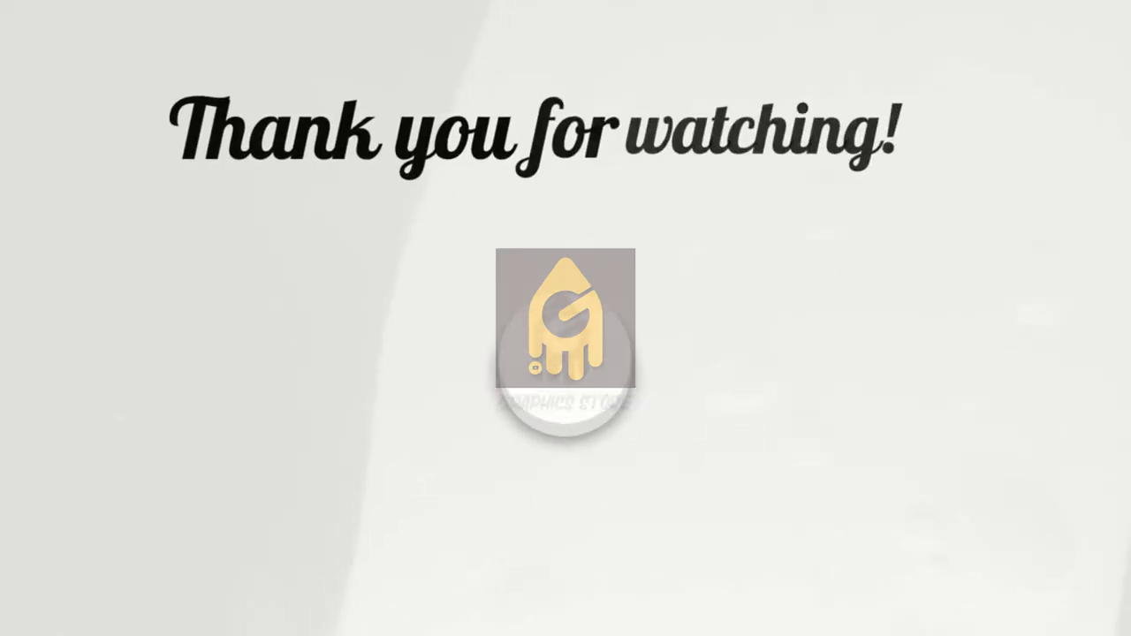